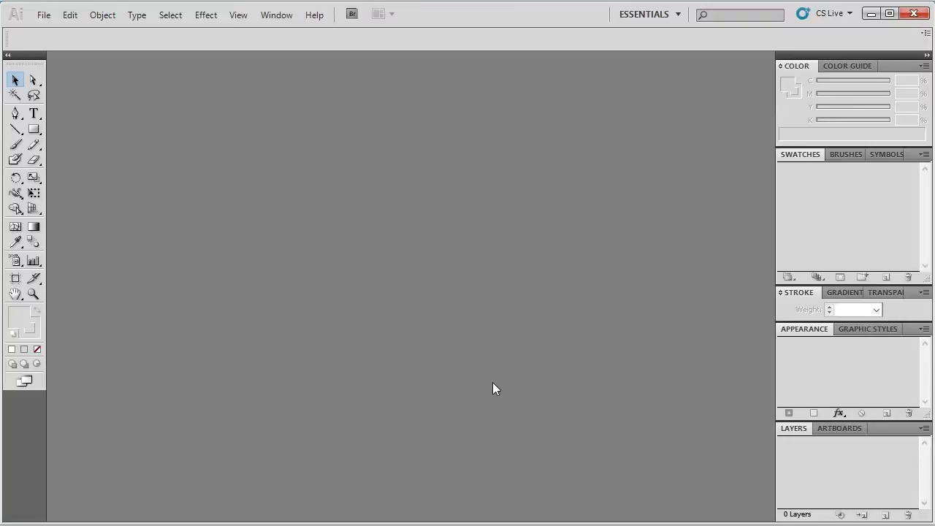
Open smart shop_invitations_000853_version 1 from the AI folder of stock_000853_30052016_invitations in Illustrator and put the file window away
{"action": "left_click", "coordinate": [46, 18]}
{"action": "left_click", "coordinate": [47, 58]}
{"action": "left_click", "coordinate": [380, 525]}
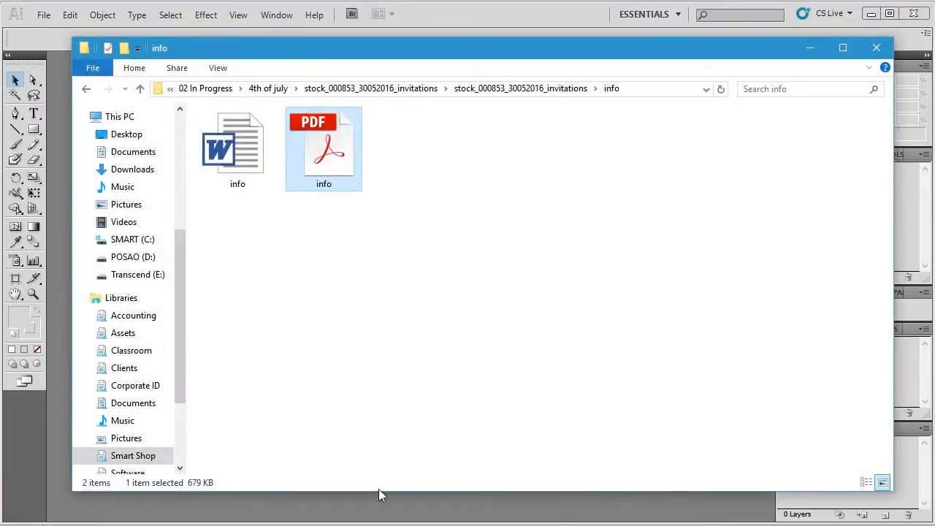
{"action": "left_click", "coordinate": [537, 93]}
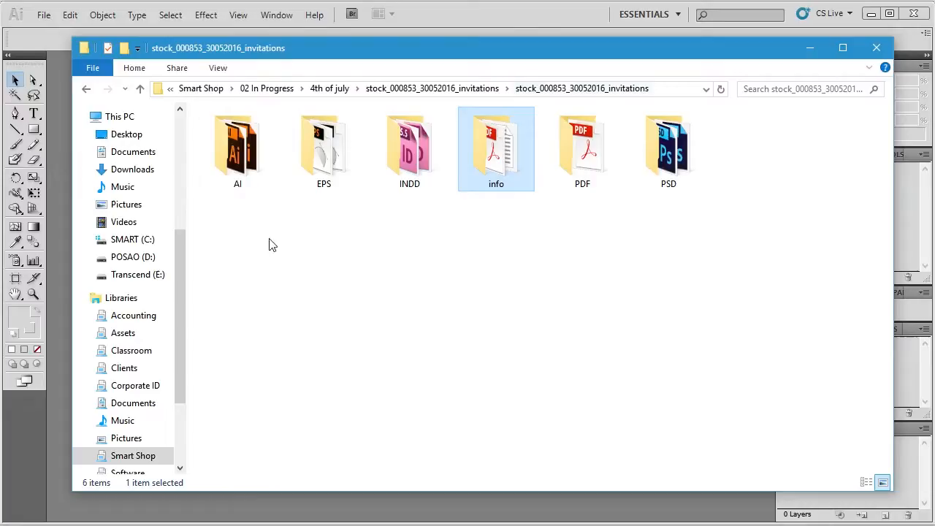
{"action": "double_click", "coordinate": [269, 162]}
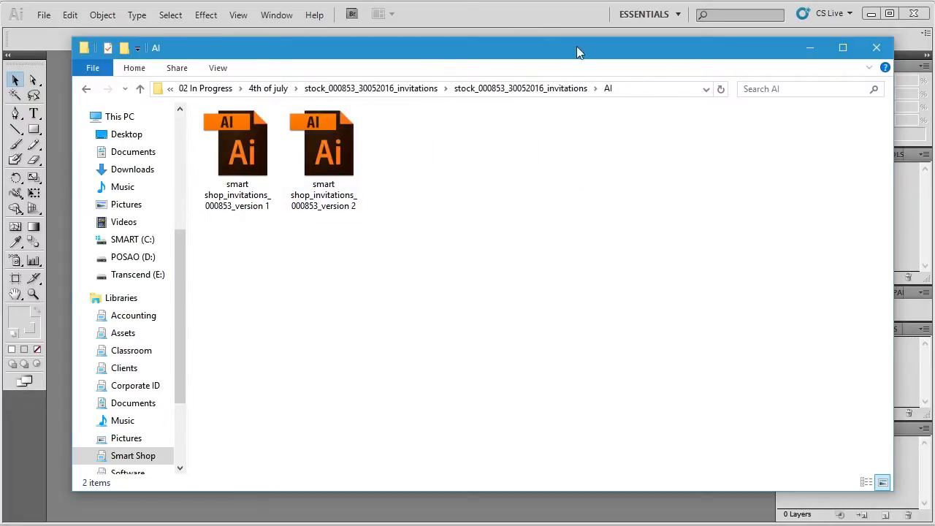
{"action": "left_click_drag", "start_coordinate": [534, 60], "coordinate": [896, 87]}
{"action": "left_click_drag", "start_coordinate": [607, 153], "coordinate": [226, 173]}
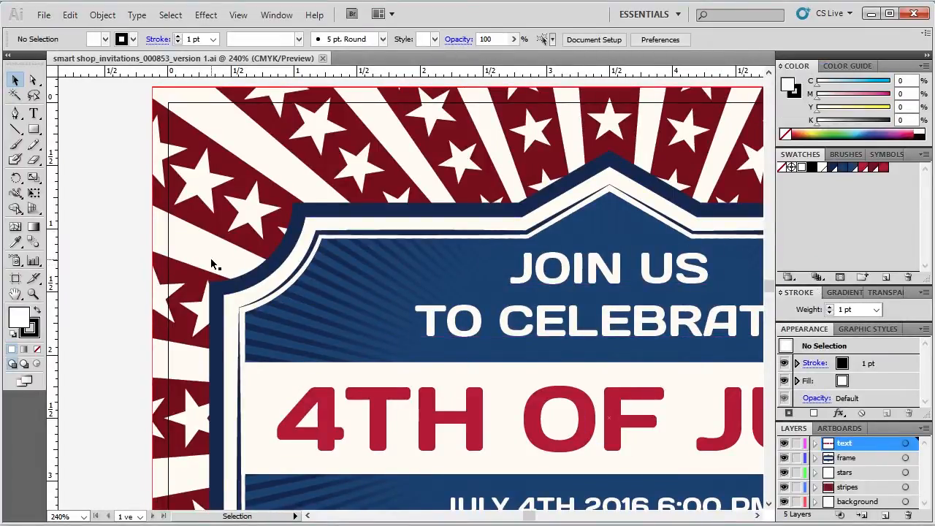
{"action": "scroll", "coordinate": [211, 261], "scroll_direction": "down", "scroll_amount": 3}
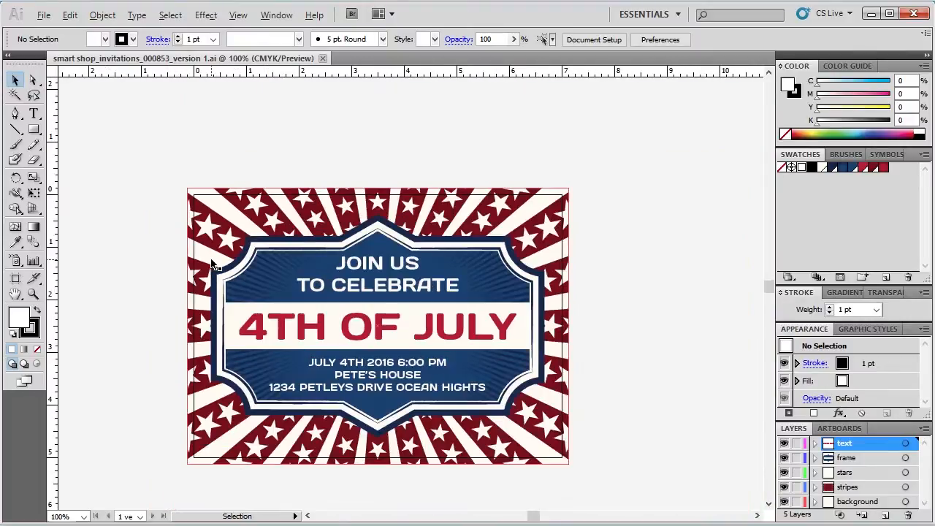
{"action": "scroll", "coordinate": [468, 428], "scroll_direction": "down", "scroll_amount": 1}
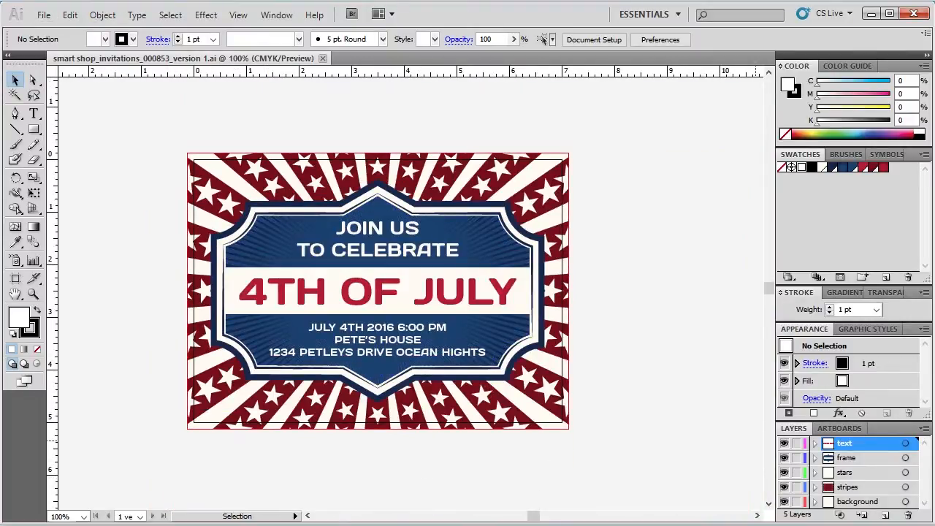
{"action": "key", "text": "alt+Tab"}
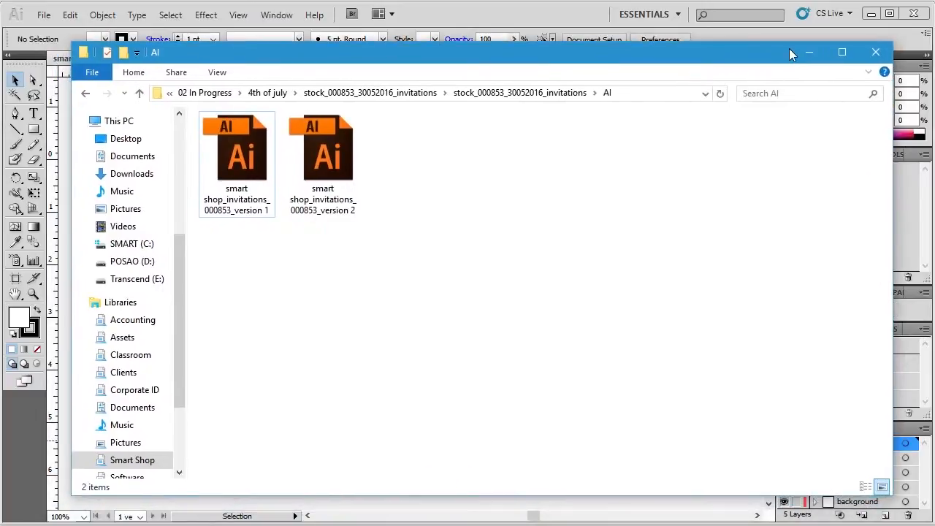
{"action": "left_click", "coordinate": [811, 52]}
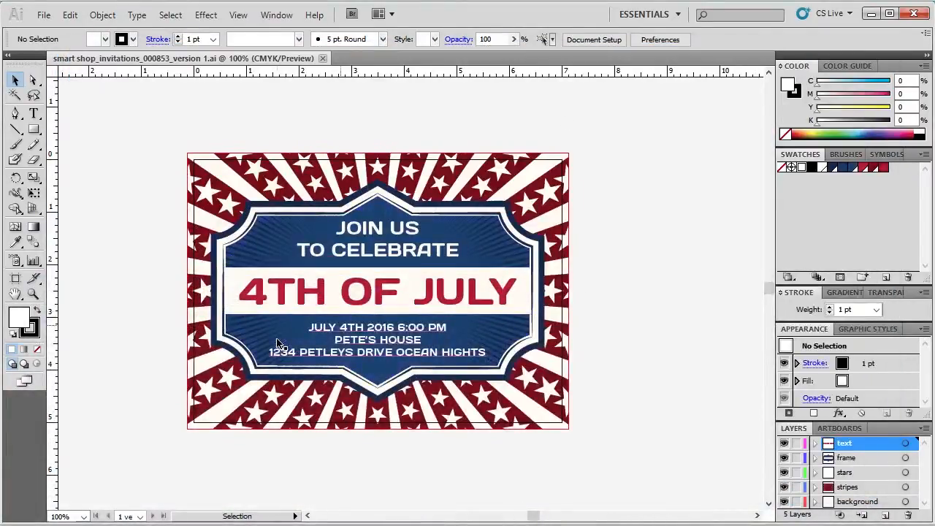
Inspect the invitation's text by selecting the heading, the 4TH OF JULY title and the event details in turn
{"action": "scroll", "coordinate": [280, 343], "scroll_direction": "up", "scroll_amount": 1}
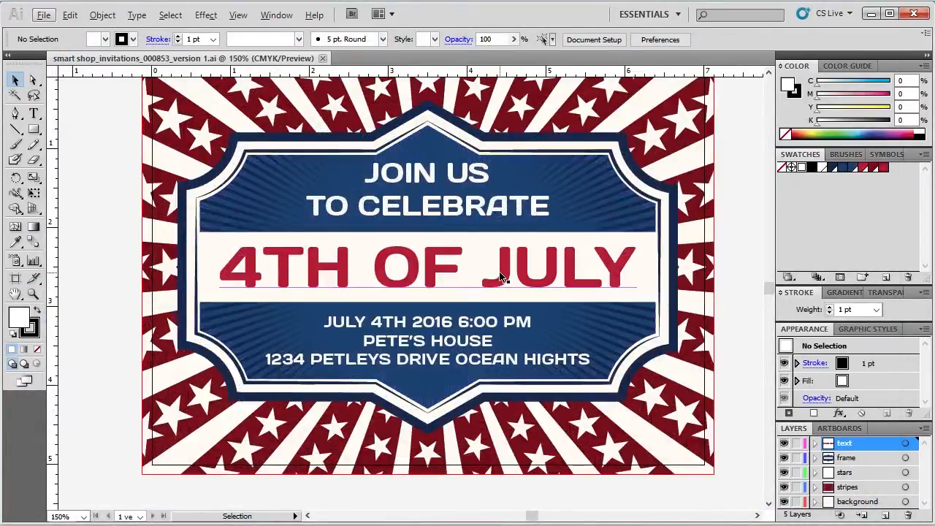
{"action": "left_click", "coordinate": [501, 277]}
{"action": "left_click", "coordinate": [501, 204]}
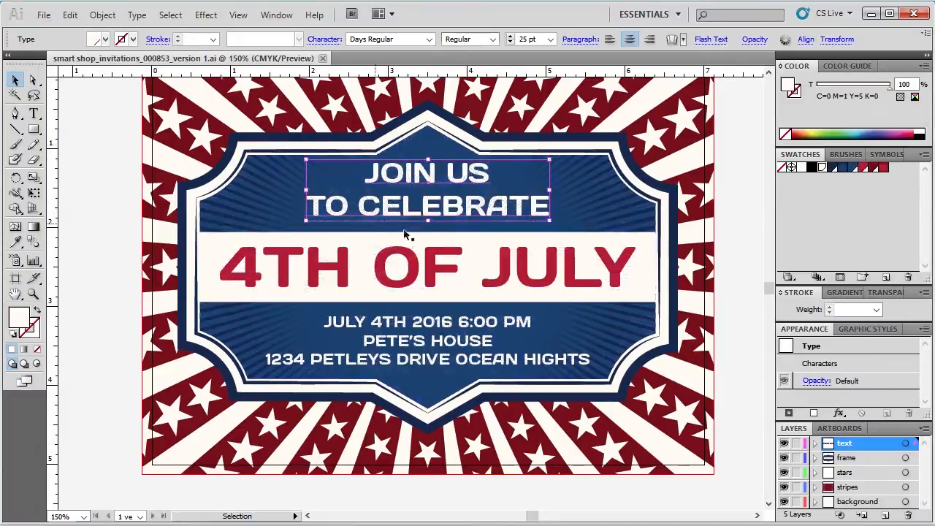
{"action": "left_click", "coordinate": [437, 282]}
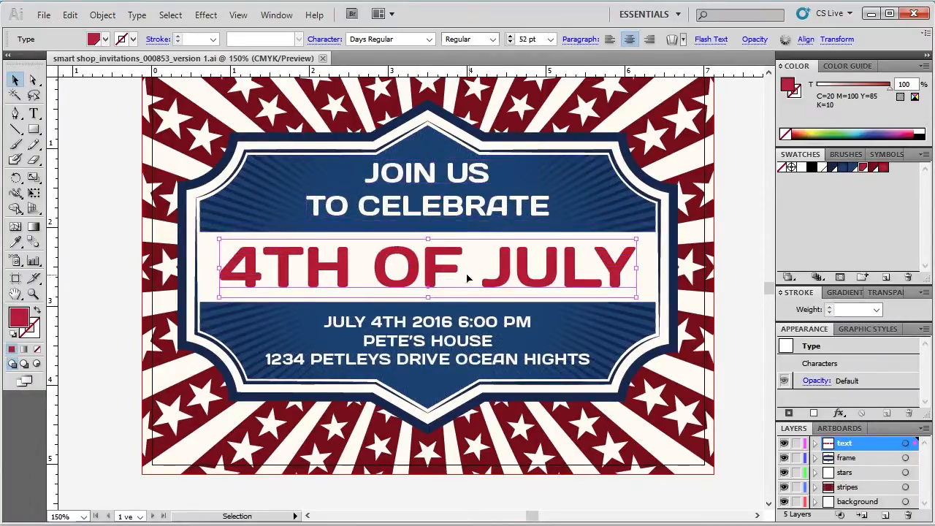
{"action": "left_click", "coordinate": [431, 324]}
{"action": "left_click", "coordinate": [112, 272]}
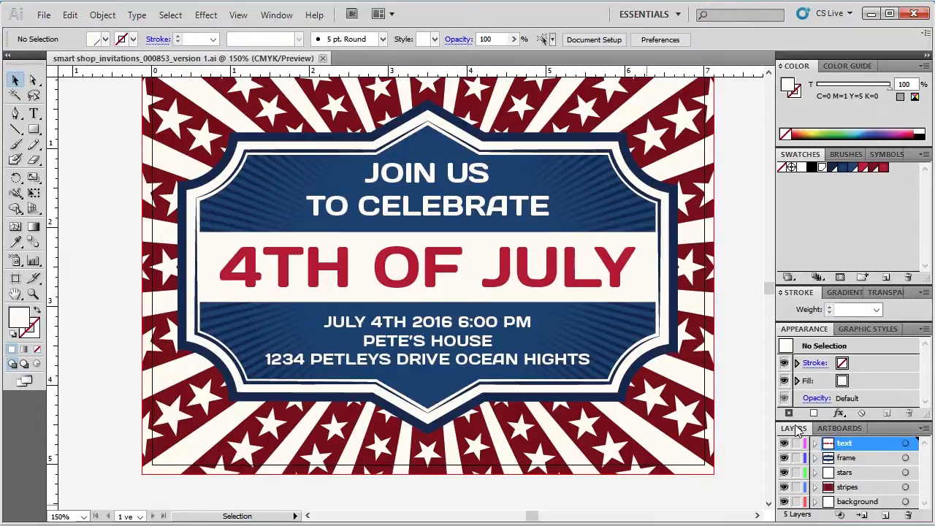
Detach and lengthen the Layers panel, and check the stripes, stars and frame layers by hiding and reshowing each one
{"action": "left_click_drag", "start_coordinate": [796, 431], "coordinate": [625, 95]}
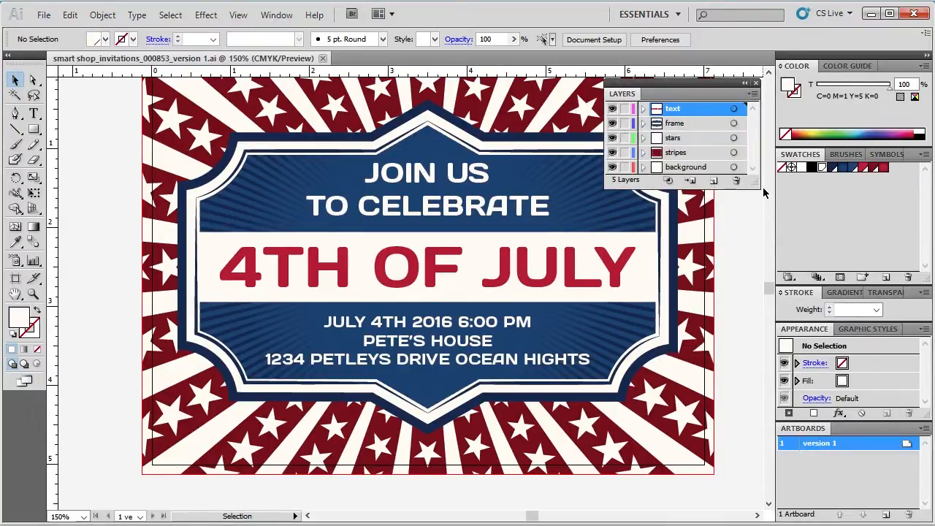
{"action": "left_click_drag", "start_coordinate": [750, 188], "coordinate": [752, 325]}
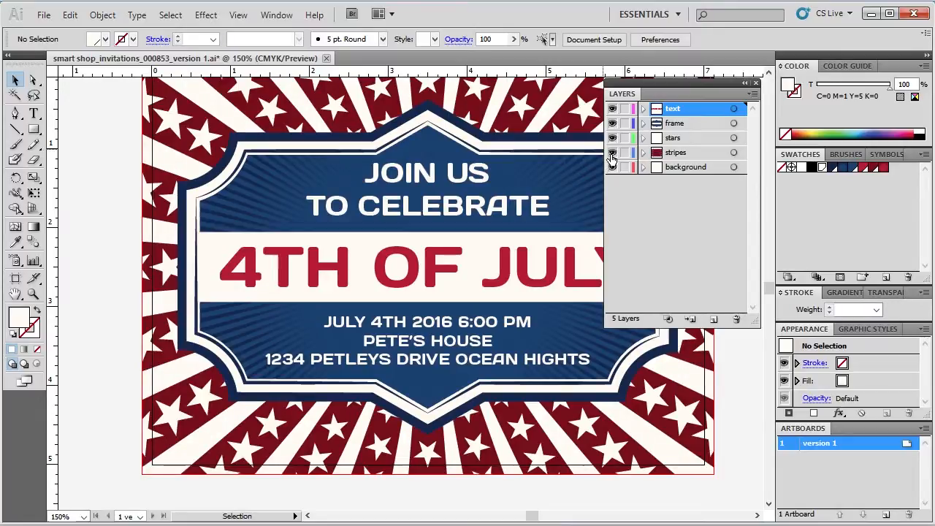
{"action": "left_click", "coordinate": [612, 152]}
{"action": "left_click", "coordinate": [611, 153]}
{"action": "left_click", "coordinate": [612, 138]}
{"action": "left_click", "coordinate": [612, 138]}
{"action": "left_click", "coordinate": [611, 124]}
{"action": "left_click", "coordinate": [612, 123]}
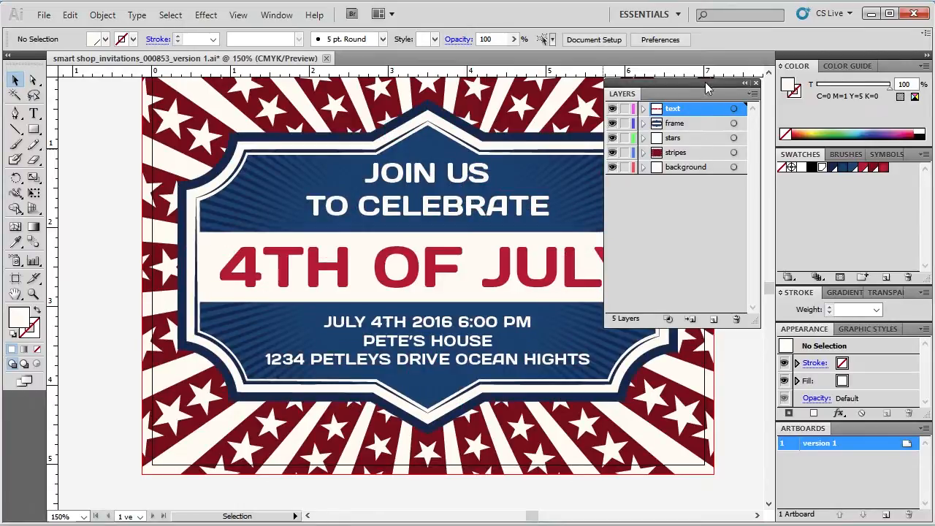
Collapse the floating Layers panel to an icon and park it beside the lower-left corner of the artwork
{"action": "left_click_drag", "start_coordinate": [707, 89], "coordinate": [713, 186]}
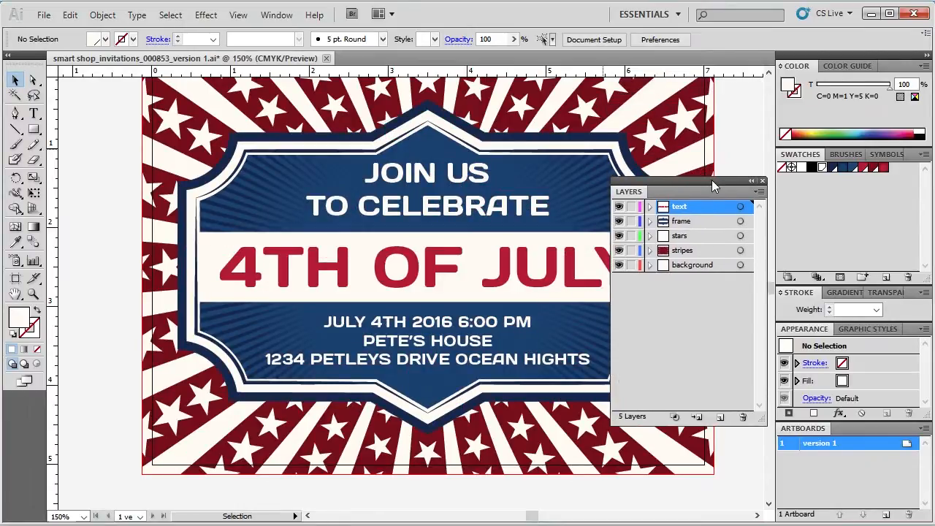
{"action": "left_click", "coordinate": [751, 180]}
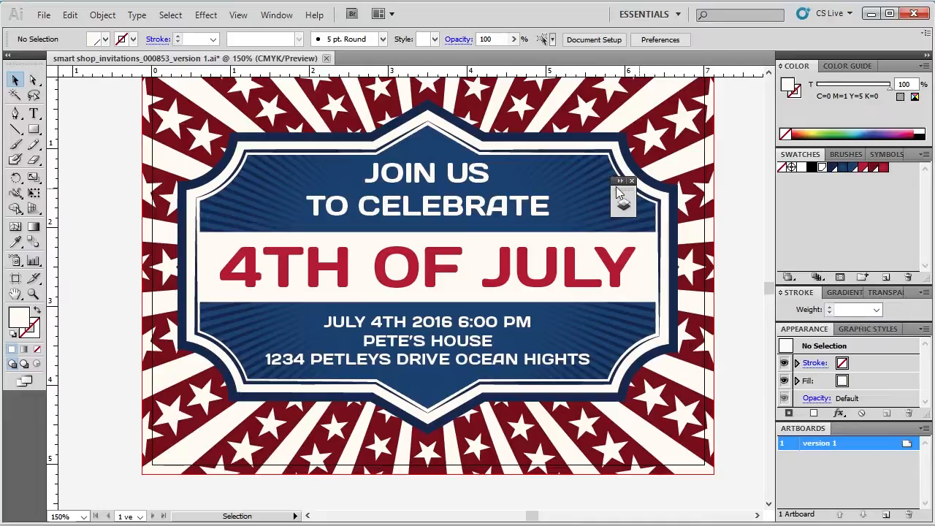
{"action": "left_click_drag", "start_coordinate": [612, 183], "coordinate": [79, 448]}
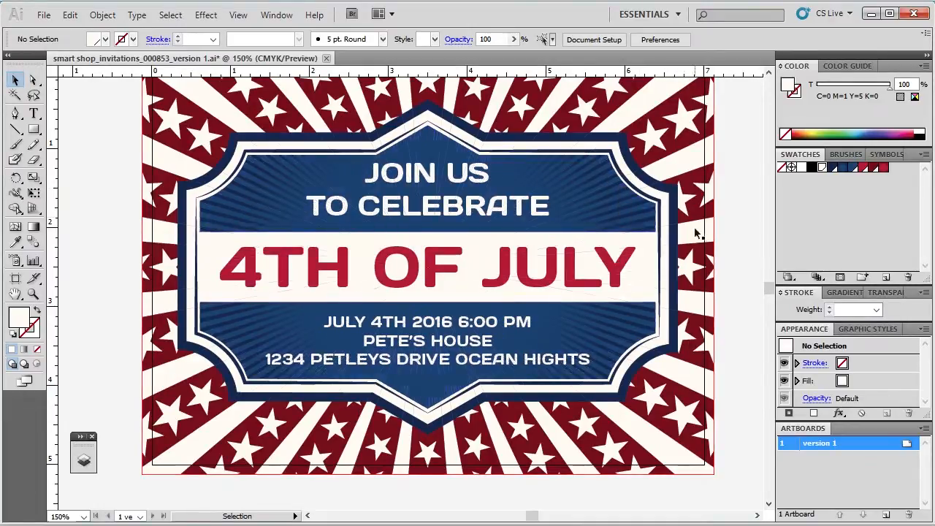
Inspect the colours of the frame's outer dark blue shape and its inner ray lines by selecting them in turn
{"action": "left_click", "coordinate": [843, 182]}
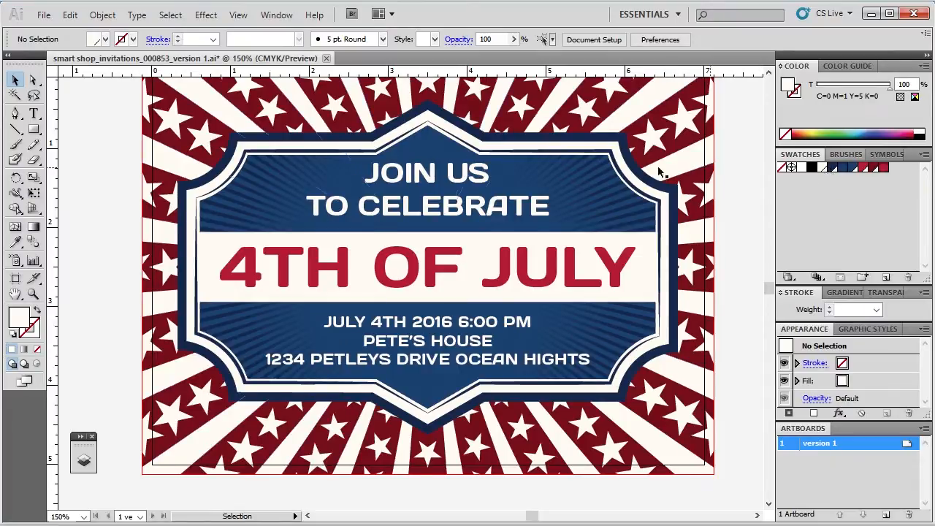
{"action": "left_click", "coordinate": [636, 172]}
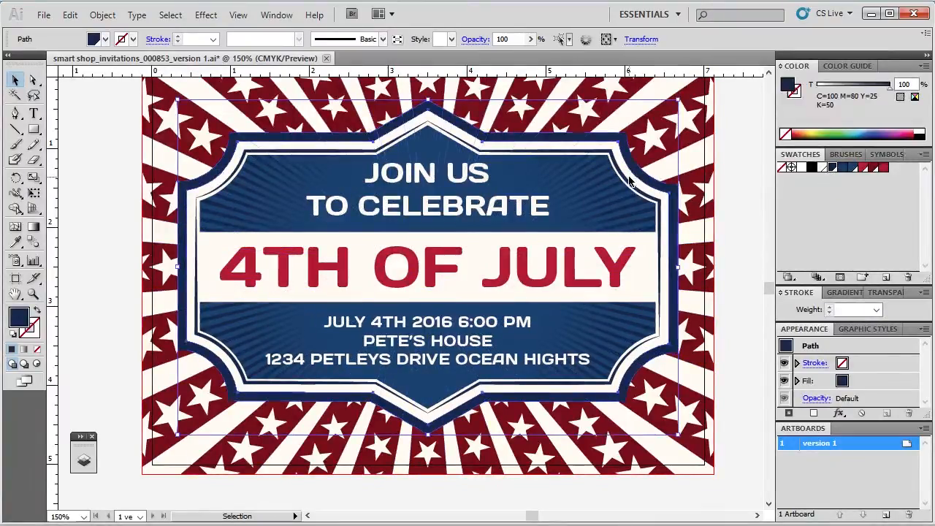
{"action": "left_click", "coordinate": [627, 177]}
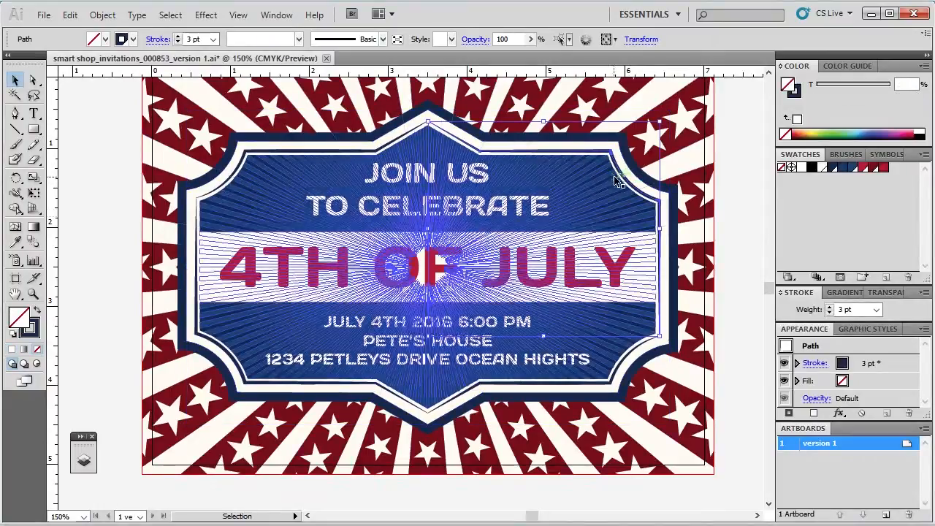
{"action": "left_click", "coordinate": [747, 155]}
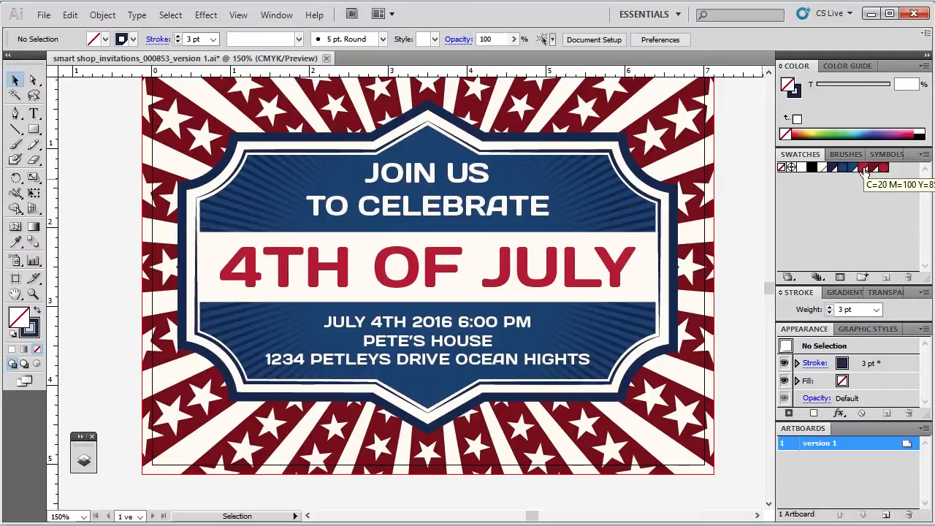
Review the options of the C=20 M=100 Y=85 K=10 red swatch and the fill of the frame's white border
{"action": "left_click", "coordinate": [864, 170]}
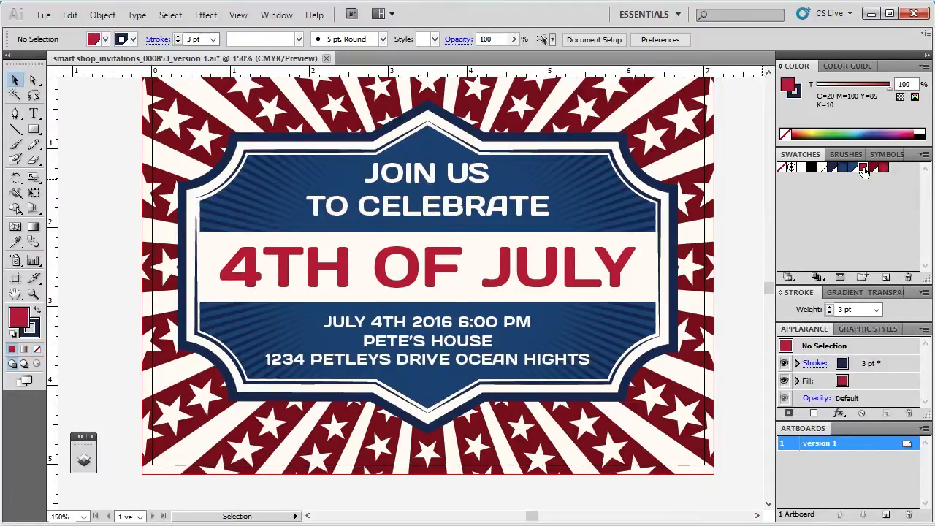
{"action": "double_click", "coordinate": [863, 170]}
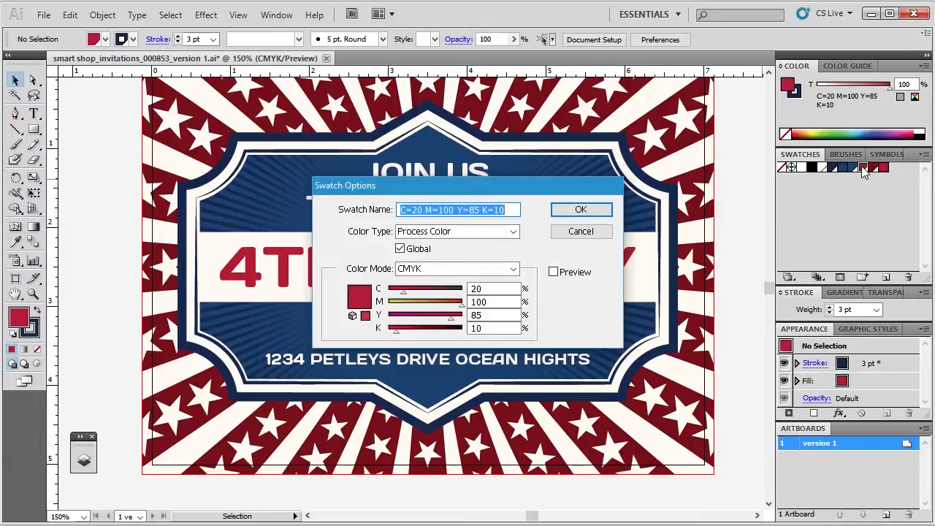
{"action": "left_click", "coordinate": [601, 232]}
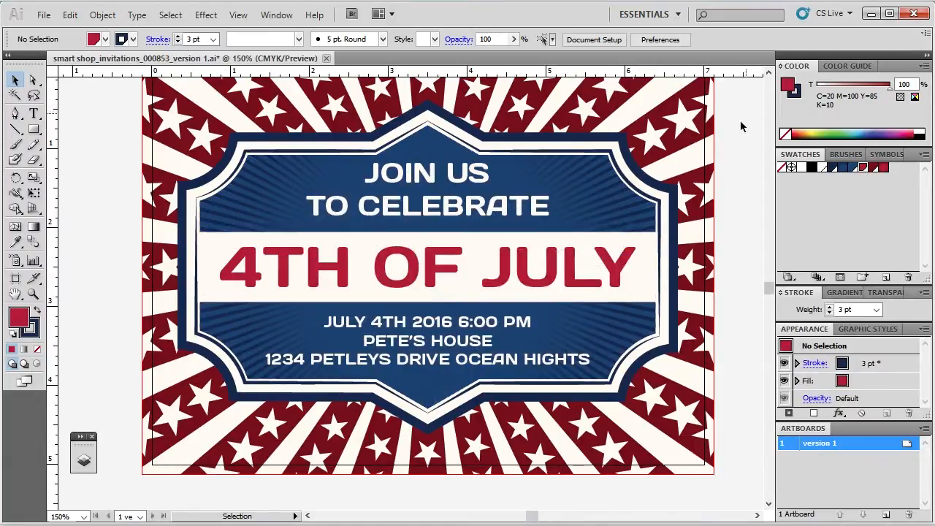
{"action": "left_click", "coordinate": [477, 129]}
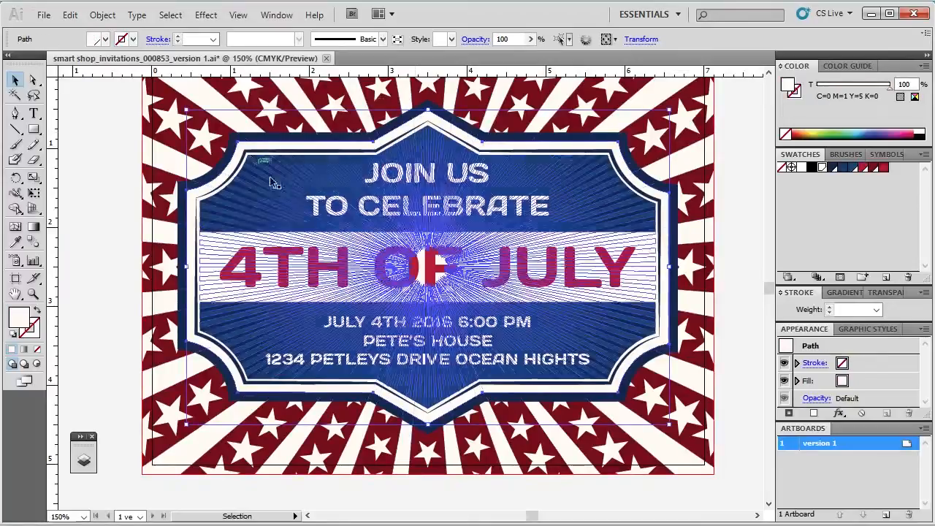
{"action": "left_click", "coordinate": [734, 111]}
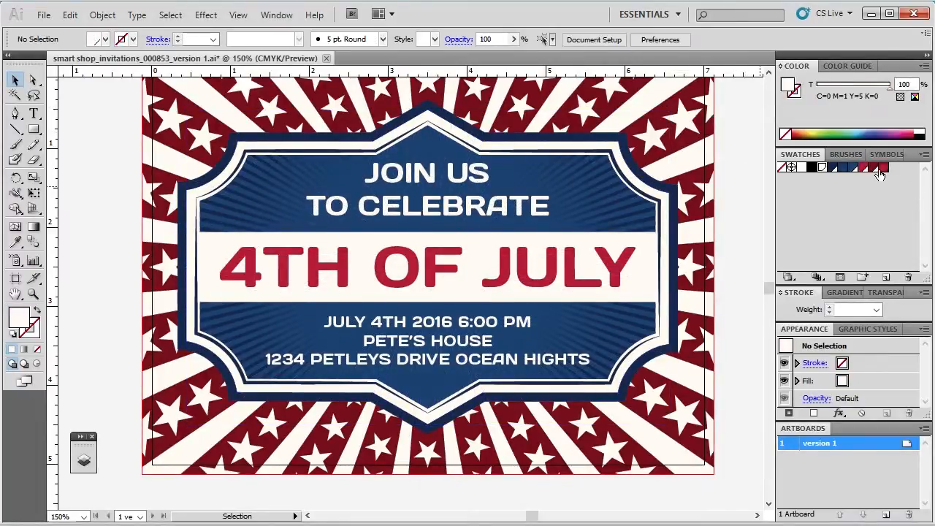
Change the global C=20 M=100 Y=85 K=10 swatch to green with cyan 100 and magenta 0, previewing it on the artwork
{"action": "left_click", "coordinate": [852, 168]}
{"action": "double_click", "coordinate": [864, 167]}
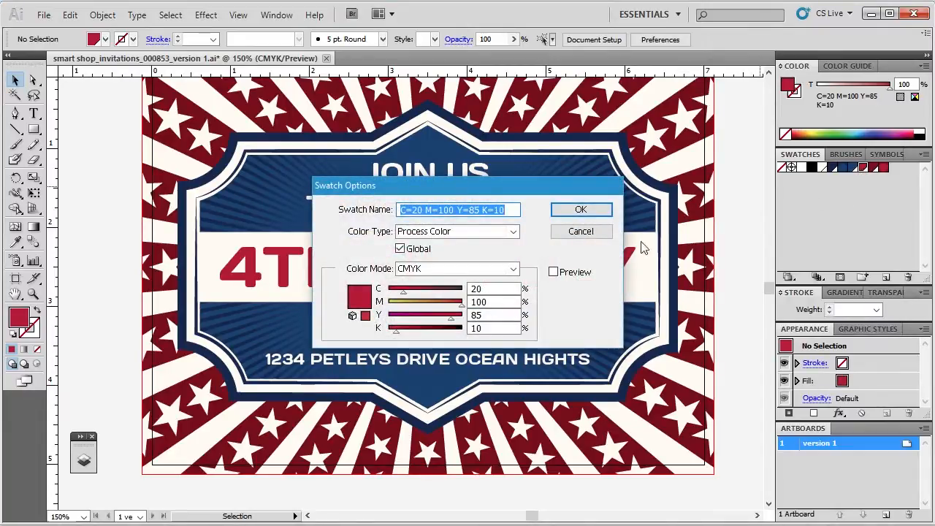
{"action": "left_click_drag", "start_coordinate": [534, 180], "coordinate": [732, 74]}
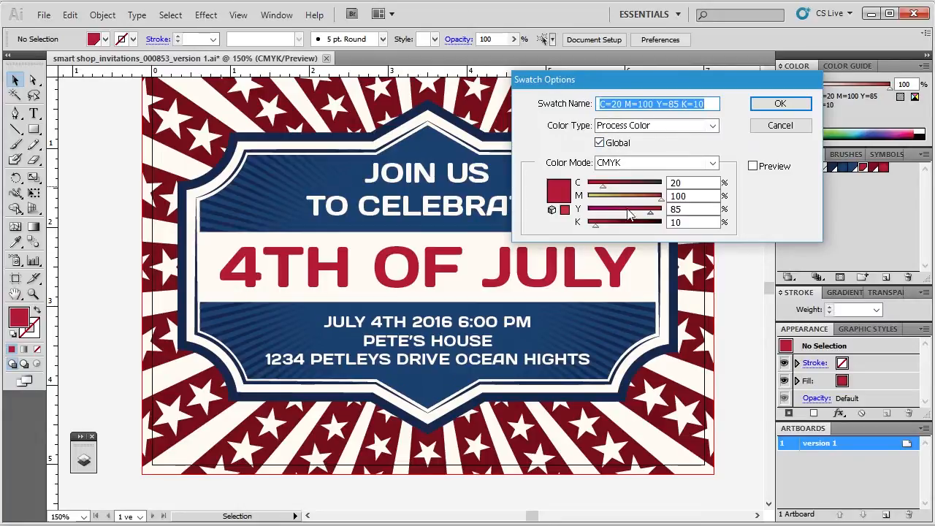
{"action": "left_click", "coordinate": [701, 183]}
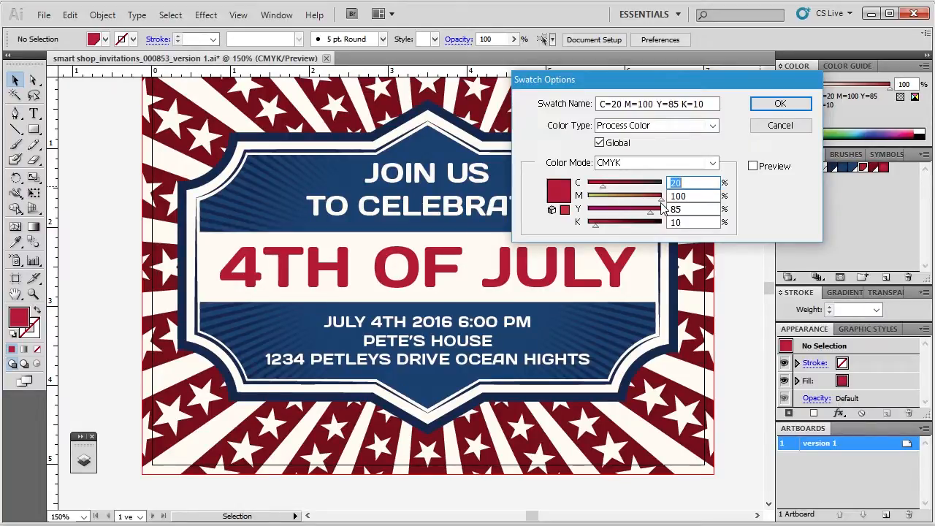
{"action": "left_click_drag", "start_coordinate": [660, 200], "coordinate": [594, 204]}
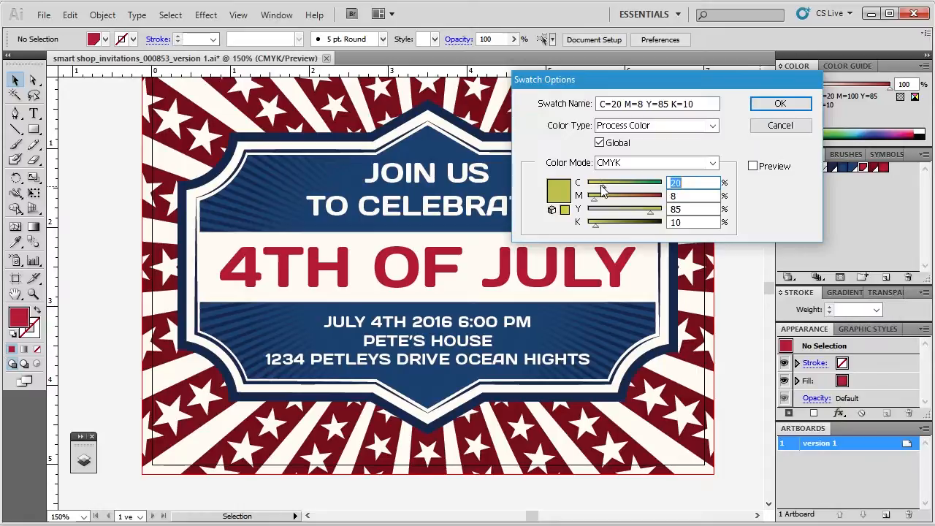
{"action": "type", "text": "100"}
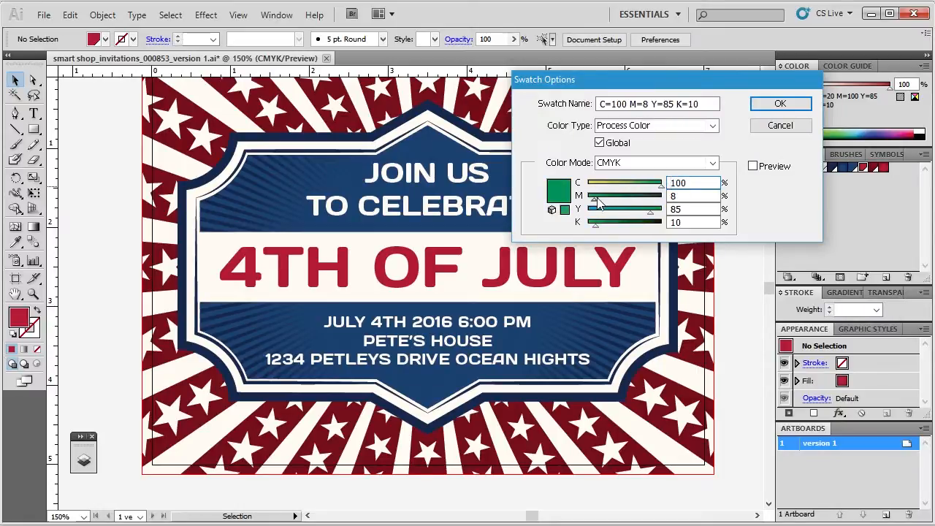
{"action": "left_click_drag", "start_coordinate": [596, 205], "coordinate": [586, 206]}
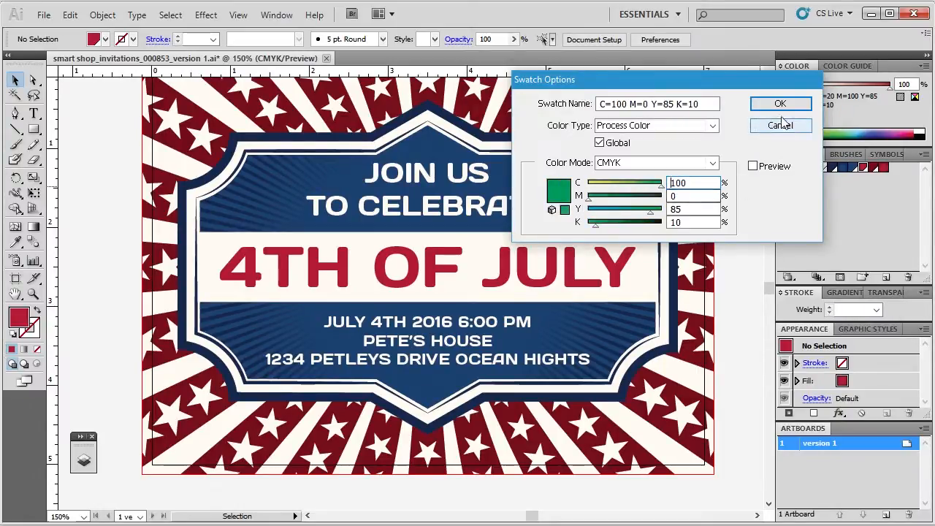
{"action": "left_click", "coordinate": [773, 167]}
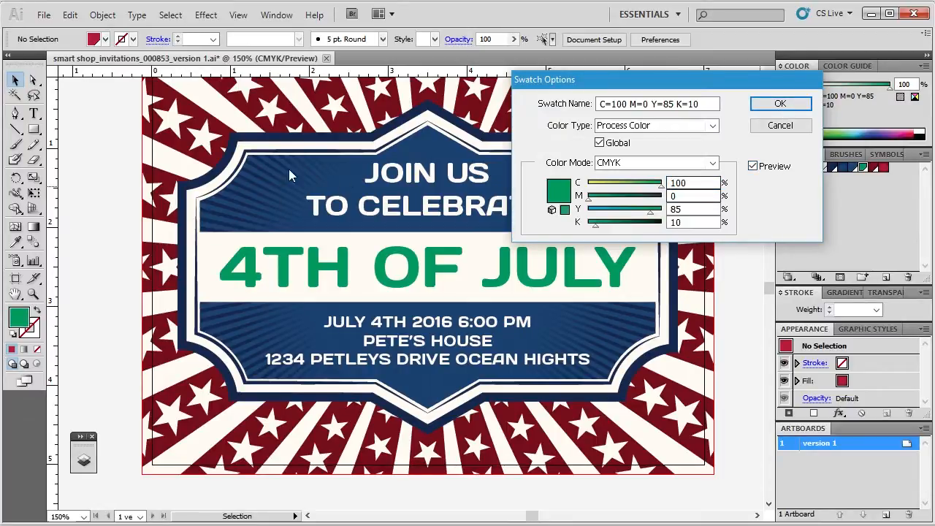
{"action": "left_click", "coordinate": [789, 106]}
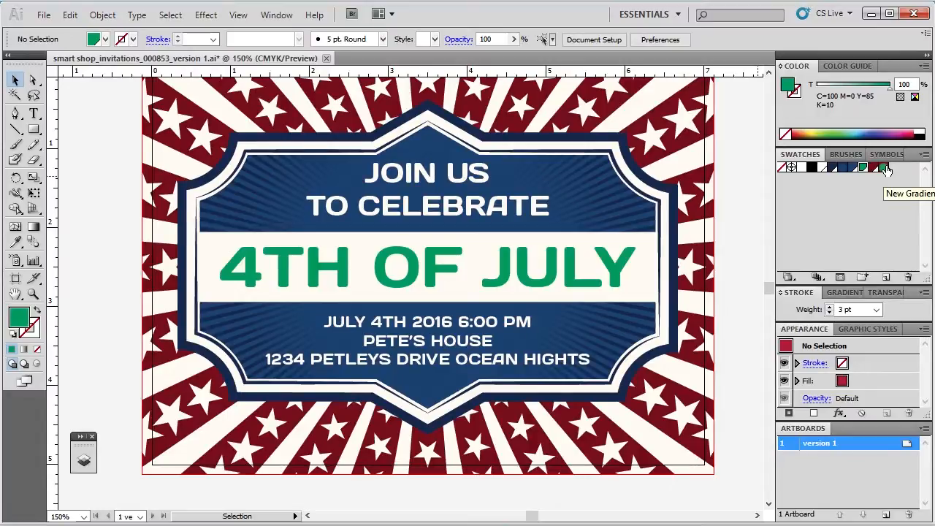
Review the gradient swatch's colour stops and change the global C=20 M=100 Y=85 K=50 swatch to green with cyan 100 and magenta 0
{"action": "left_click", "coordinate": [884, 168]}
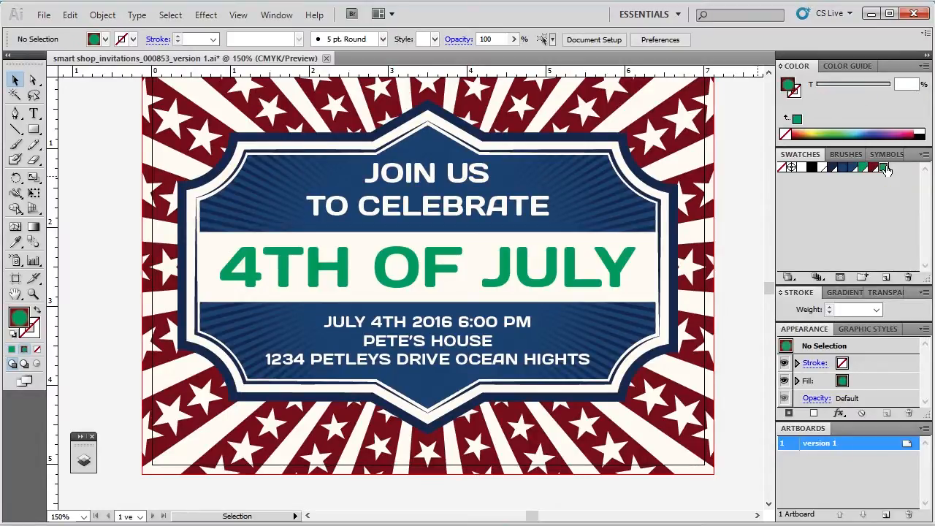
{"action": "left_click", "coordinate": [835, 292]}
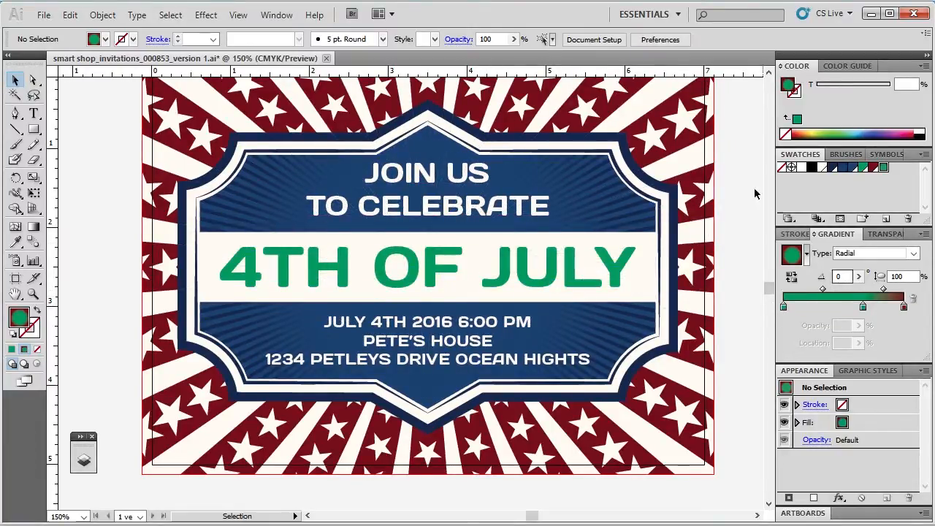
{"action": "double_click", "coordinate": [871, 171]}
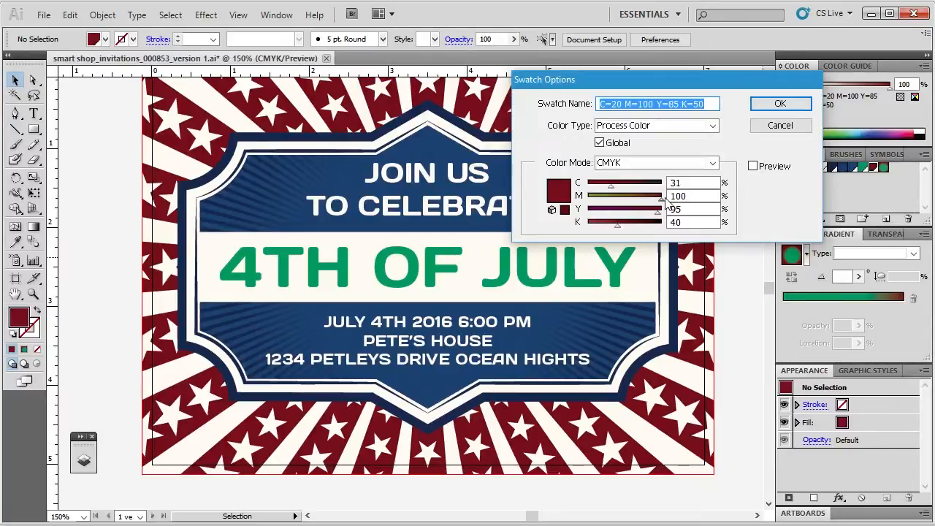
{"action": "left_click_drag", "start_coordinate": [663, 202], "coordinate": [689, 192]}
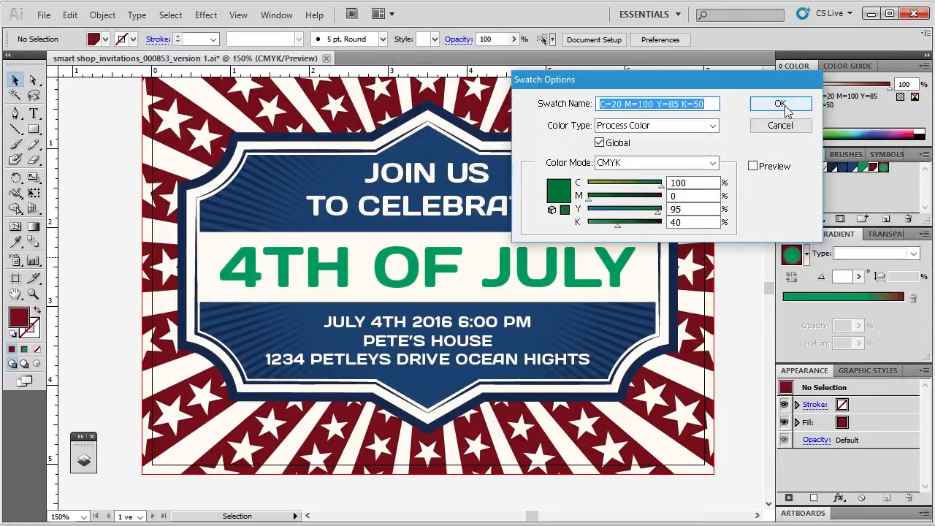
{"action": "left_click", "coordinate": [783, 170]}
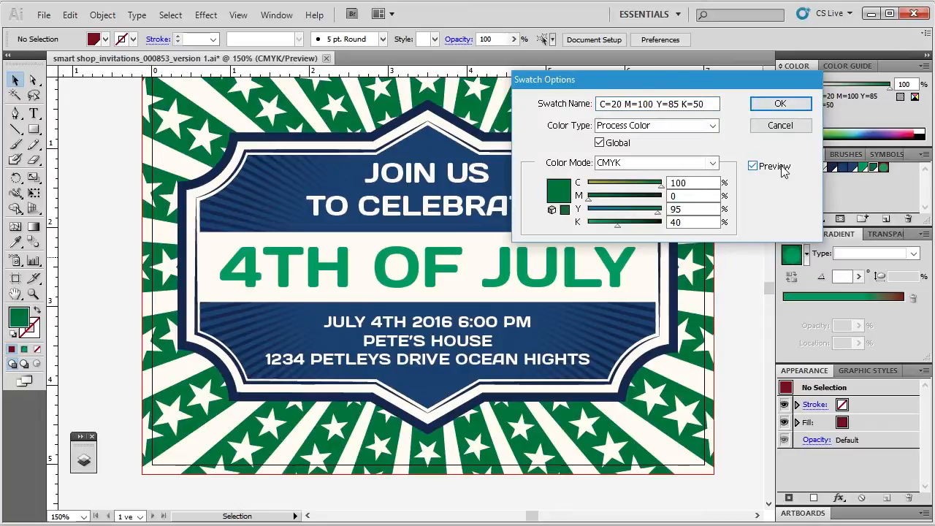
{"action": "left_click", "coordinate": [776, 104]}
Undo the green recolouring of both global red swatches
{"action": "scroll", "coordinate": [749, 207], "scroll_direction": "up", "scroll_amount": 1}
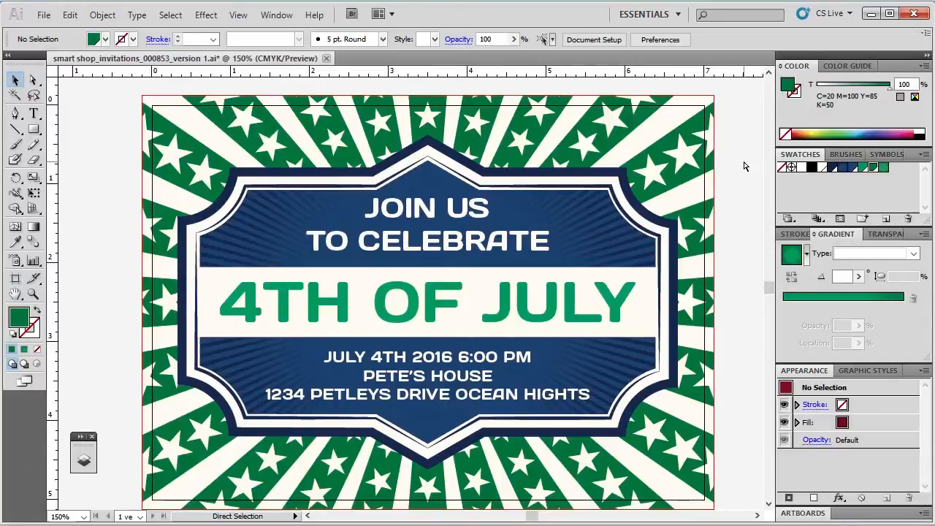
{"action": "key", "text": "ctrl+z"}
{"action": "key", "text": "ctrl+z"}
{"action": "key", "text": "ctrl+z"}
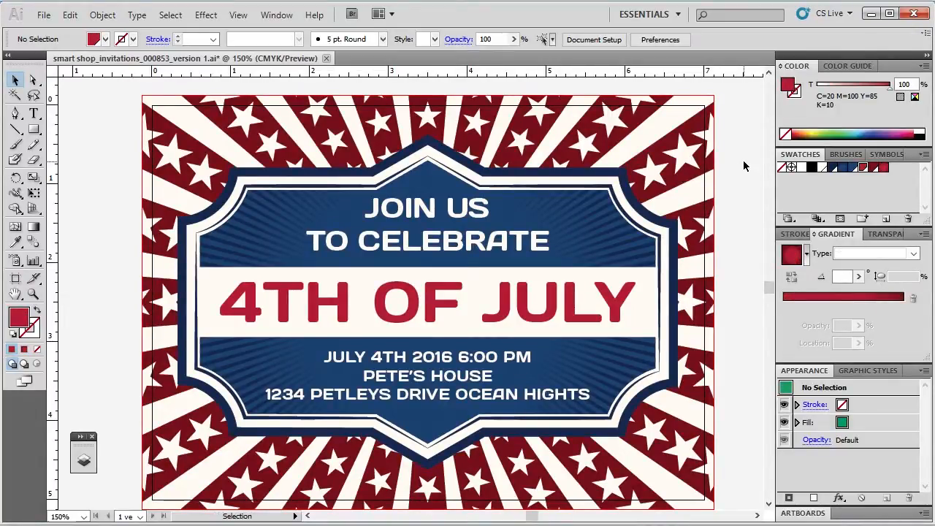
{"action": "scroll", "coordinate": [744, 166], "scroll_direction": "down", "scroll_amount": 1}
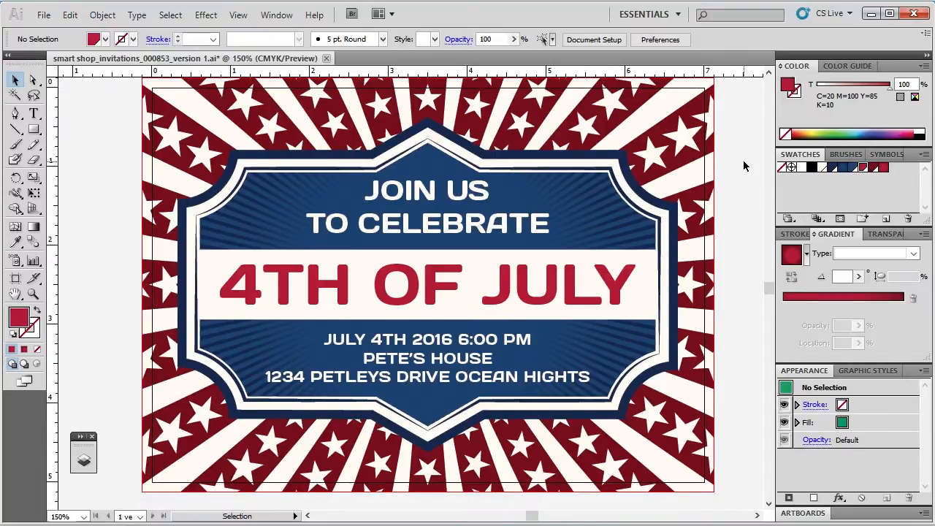
{"action": "scroll", "coordinate": [744, 166], "scroll_direction": "up", "scroll_amount": 1}
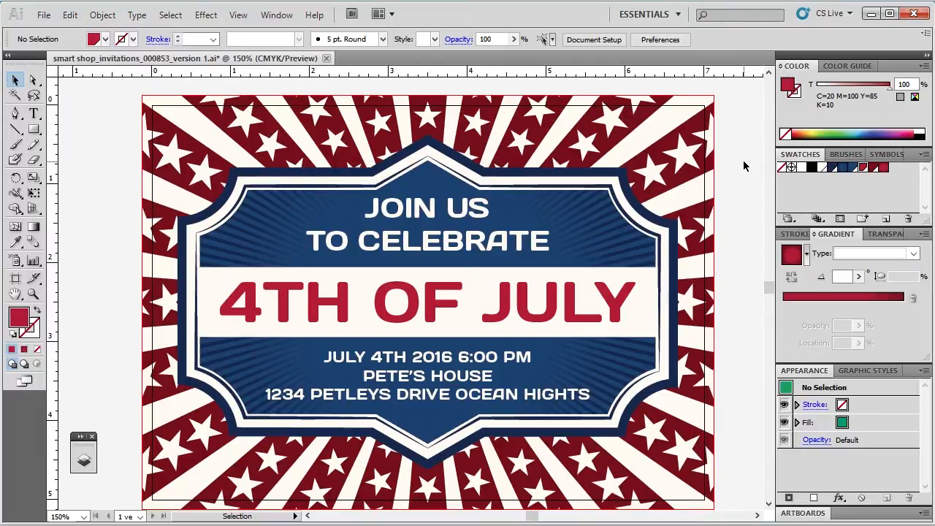
{"action": "left_click", "coordinate": [399, 200]}
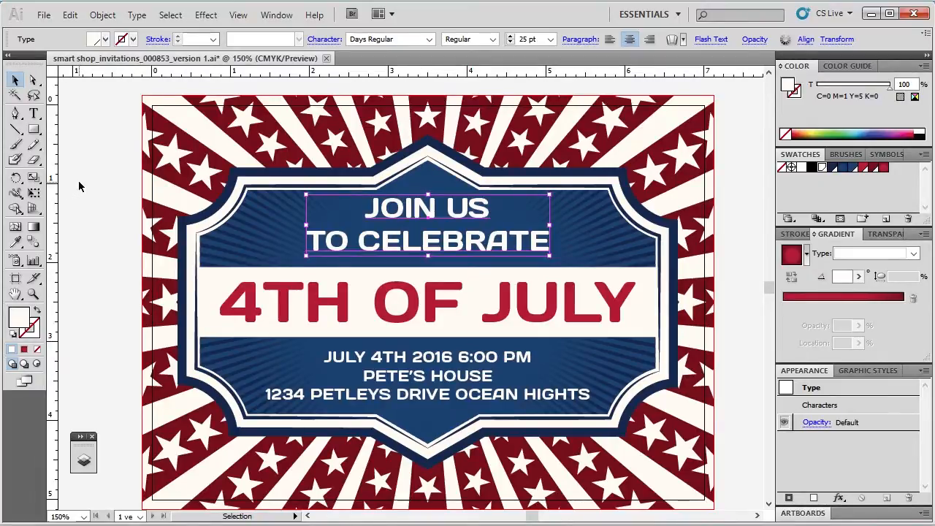
{"action": "left_click", "coordinate": [75, 127]}
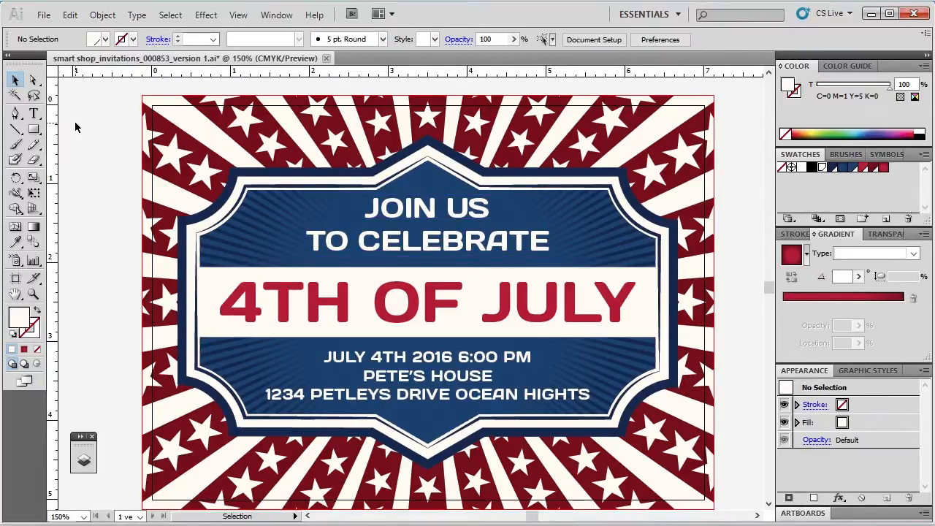
{"action": "key", "text": "t"}
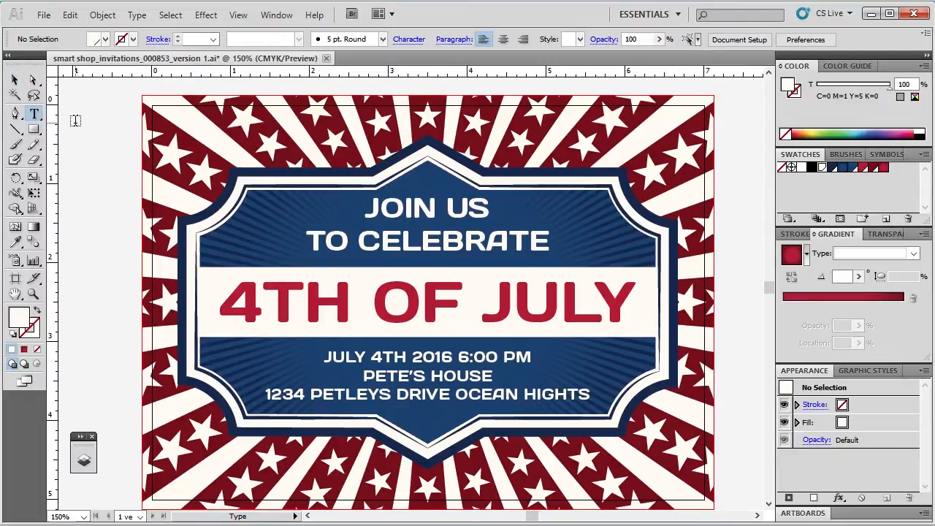
{"action": "key", "text": "v"}
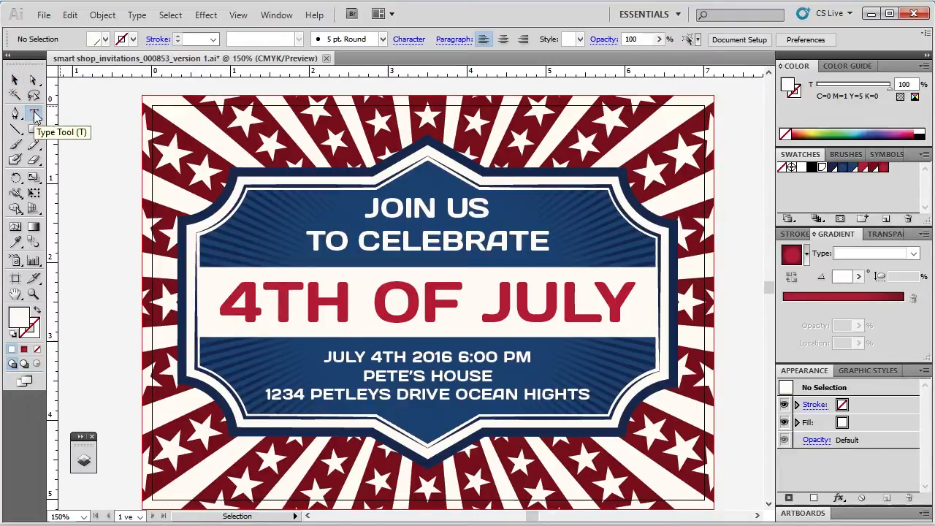
{"action": "key", "text": "t"}
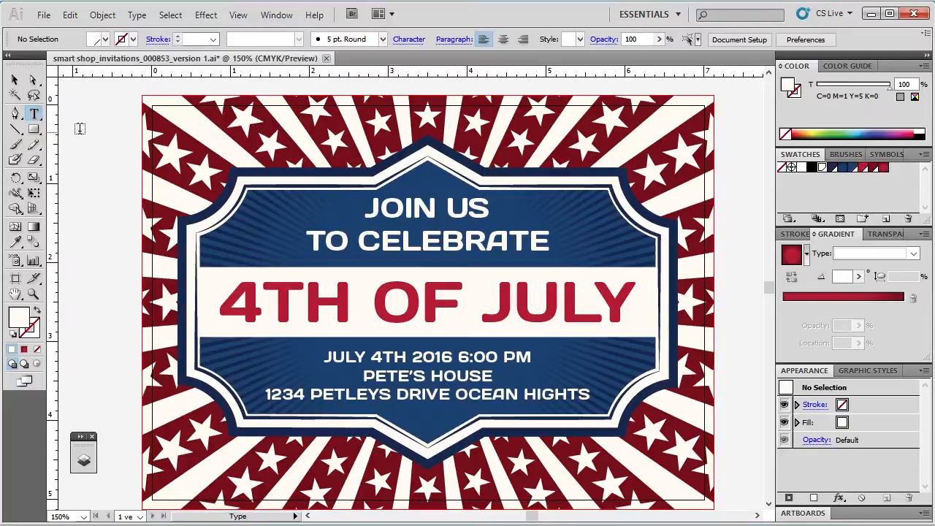
{"action": "key", "text": "v"}
Replace the word US with ME in the JOIN US line using the Type tool
{"action": "key", "text": "t"}
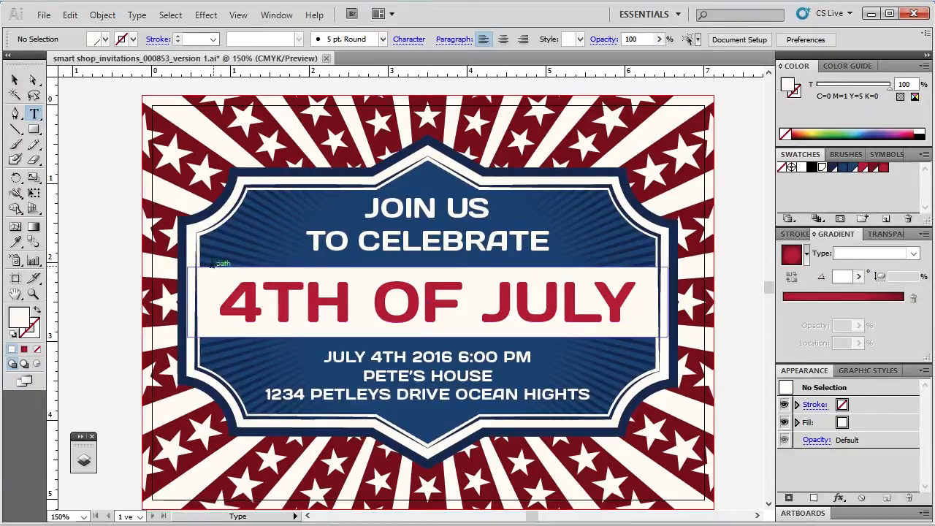
{"action": "left_click", "coordinate": [224, 312]}
{"action": "left_click_drag", "start_coordinate": [223, 313], "coordinate": [637, 306]}
{"action": "triple_click", "coordinate": [507, 241]}
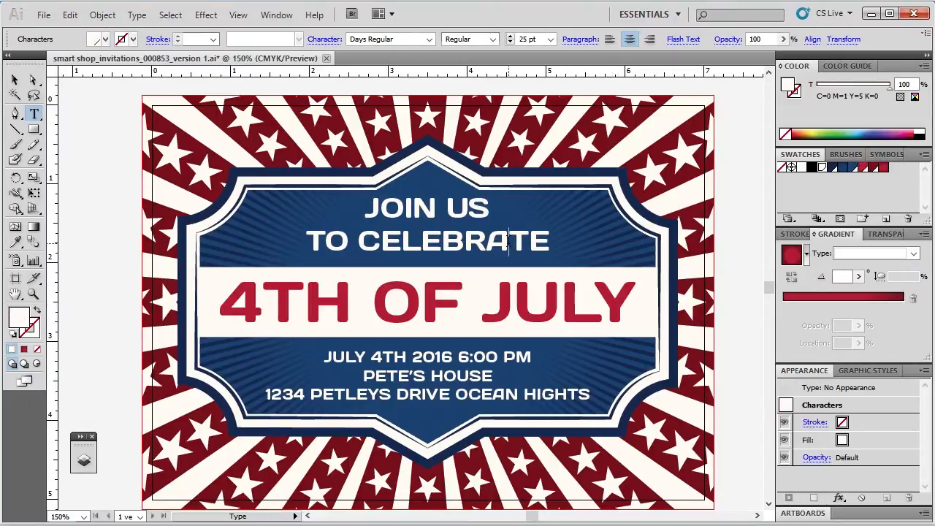
{"action": "left_click", "coordinate": [507, 241]}
{"action": "left_click_drag", "start_coordinate": [444, 208], "coordinate": [503, 207]}
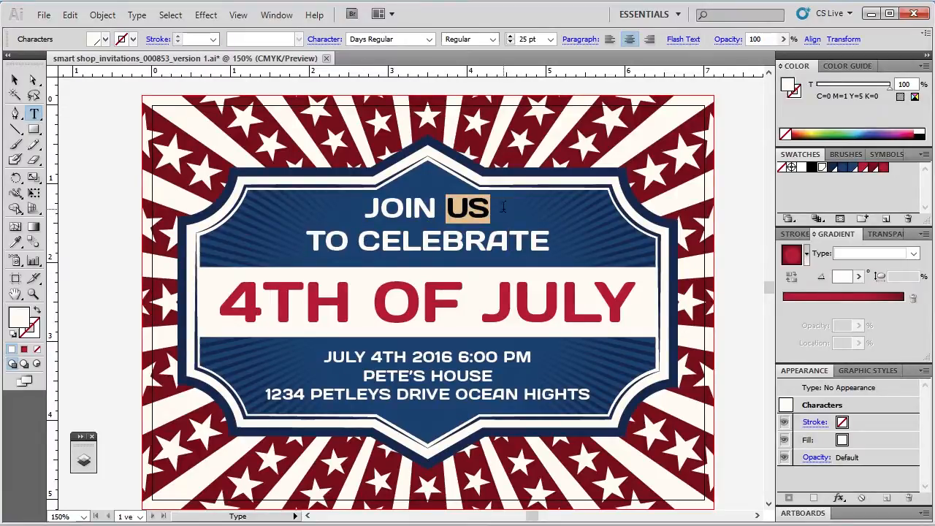
{"action": "type", "text": "ME"}
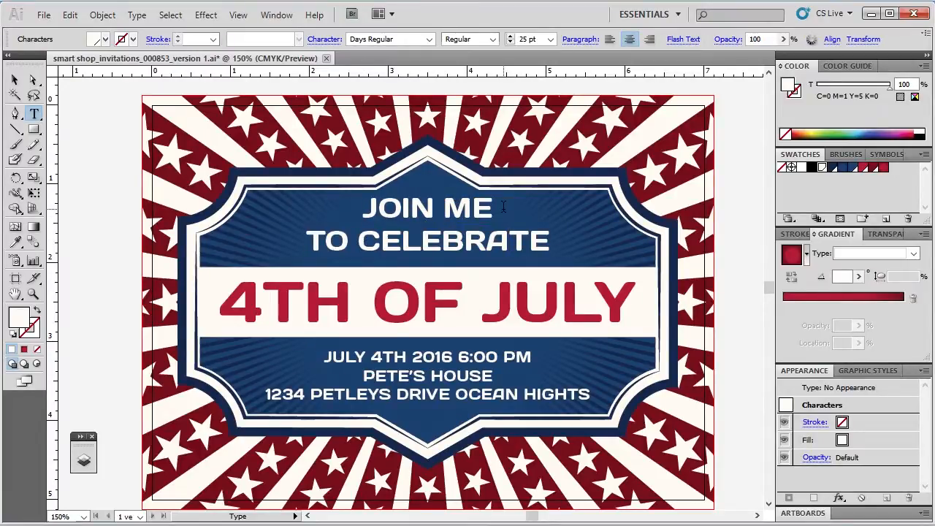
Highlight all of the JOIN ME TO CELEBRATE text and show the Character panel with its full options over the artwork's upper-right corner
{"action": "triple_click", "coordinate": [437, 207]}
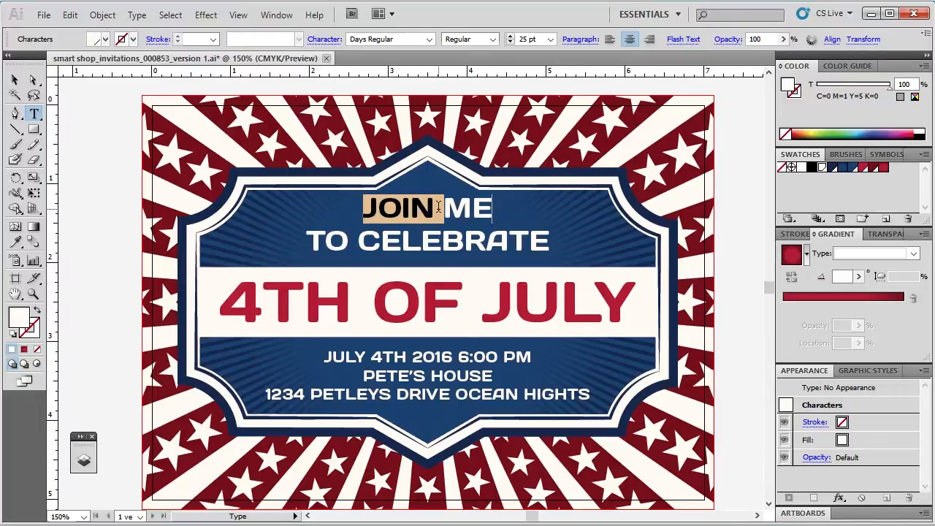
{"action": "key", "text": "ctrl+a"}
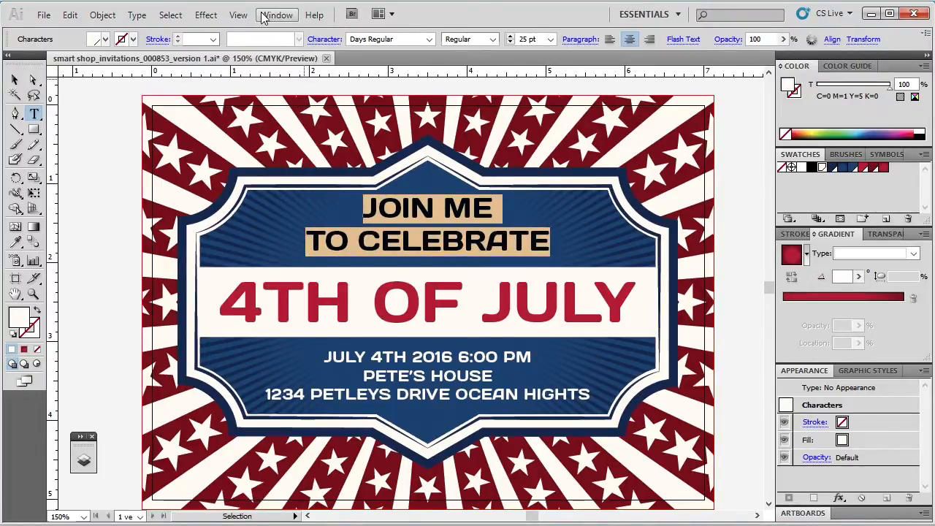
{"action": "left_click", "coordinate": [238, 15]}
{"action": "left_click", "coordinate": [238, 15]}
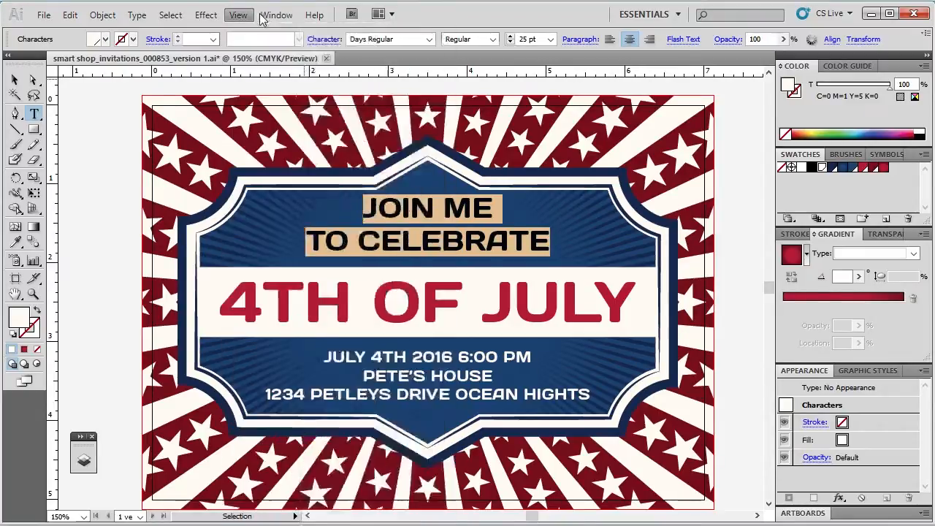
{"action": "left_click", "coordinate": [281, 16]}
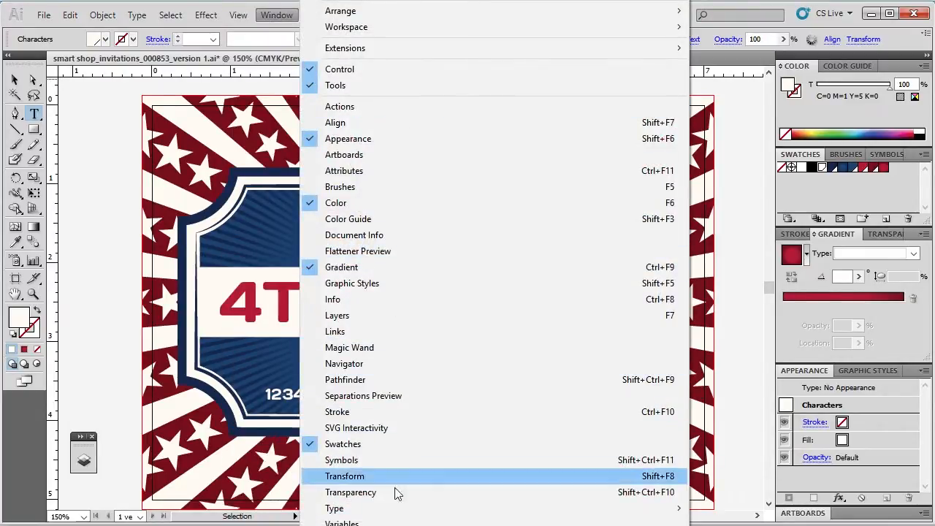
{"action": "mouse_move", "coordinate": [574, 516]}
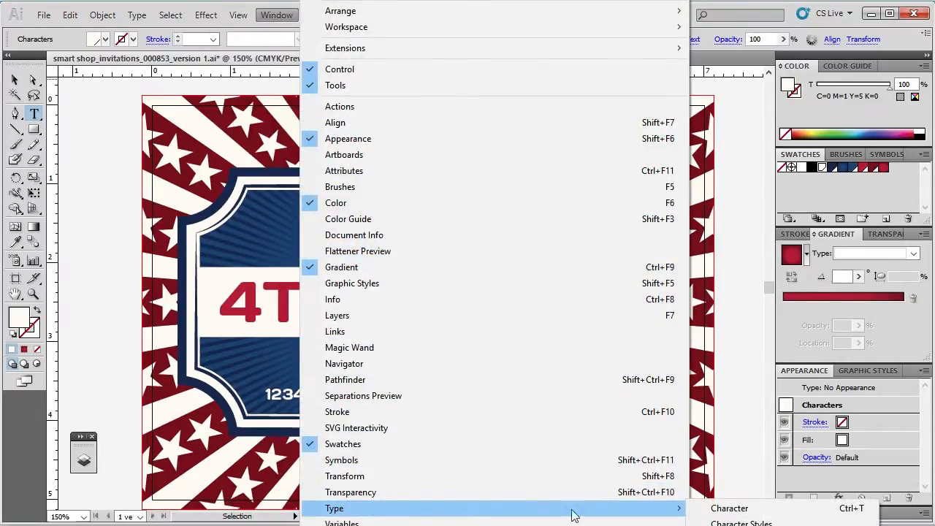
{"action": "left_click", "coordinate": [730, 508]}
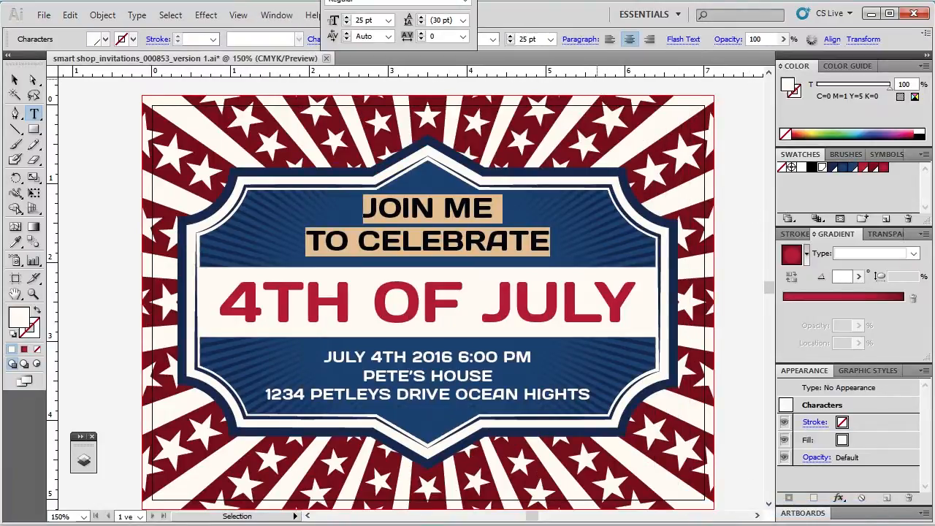
{"action": "left_click_drag", "start_coordinate": [398, 1], "coordinate": [682, 89]}
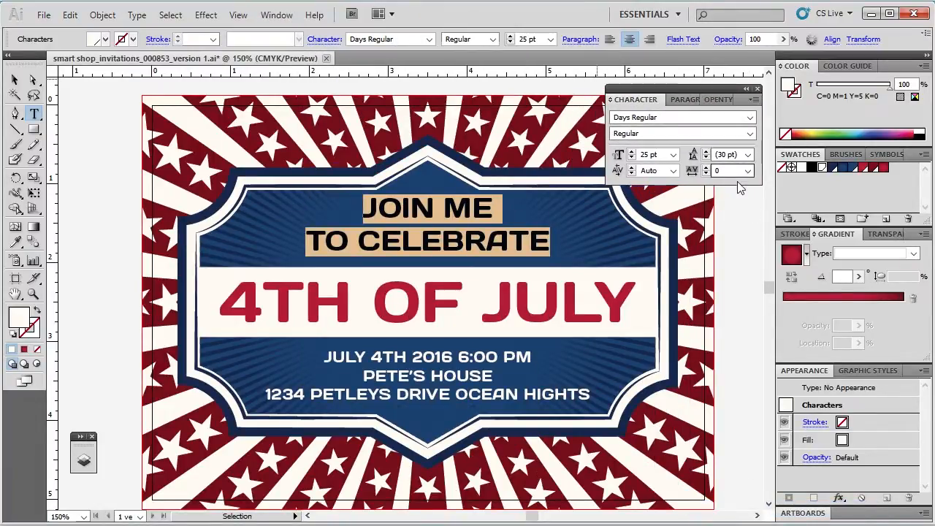
{"action": "left_click", "coordinate": [610, 100]}
{"action": "left_click", "coordinate": [610, 101]}
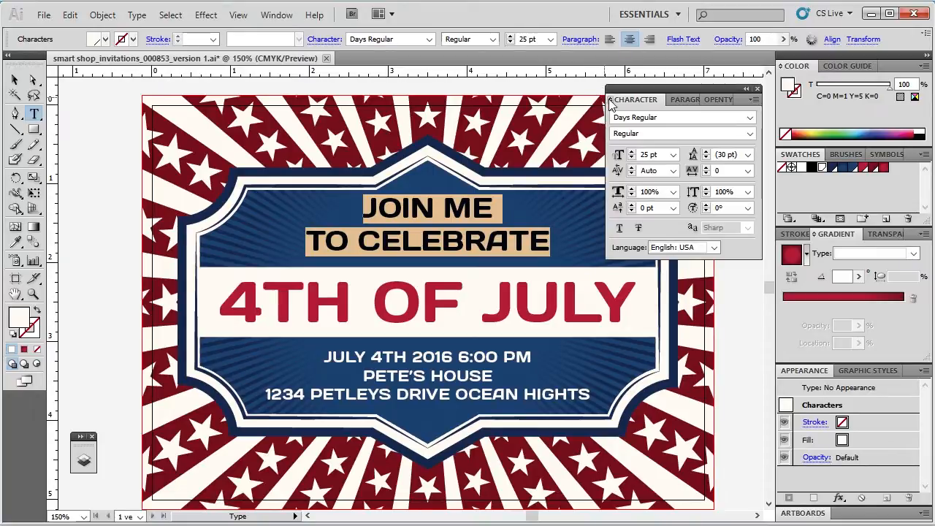
{"action": "left_click", "coordinate": [353, 227]}
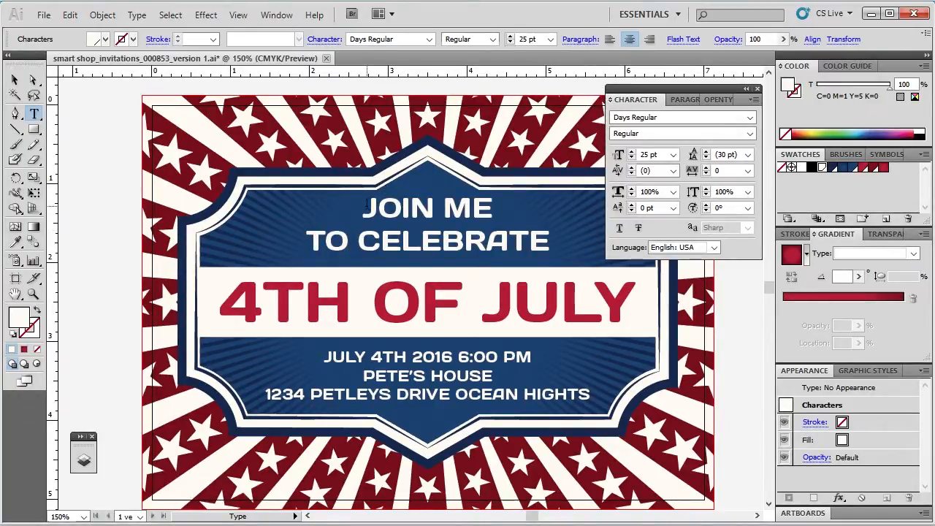
{"action": "left_click_drag", "start_coordinate": [363, 208], "coordinate": [548, 243]}
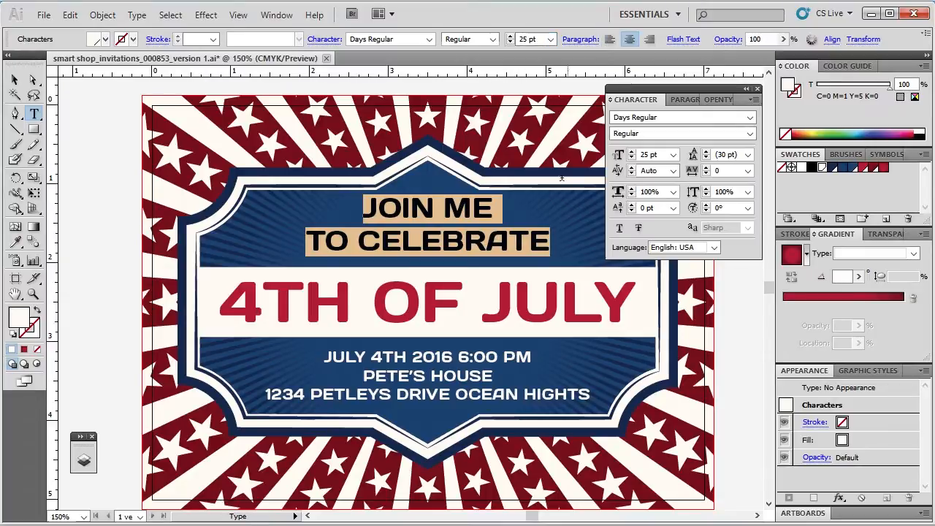
{"action": "left_click", "coordinate": [475, 199]}
{"action": "left_click_drag", "start_coordinate": [370, 198], "coordinate": [549, 240]}
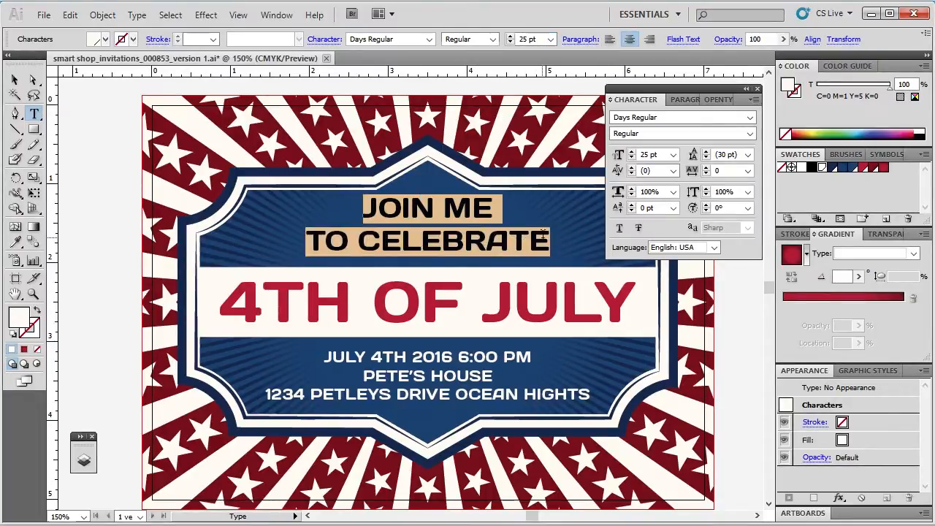
{"action": "left_click", "coordinate": [464, 212]}
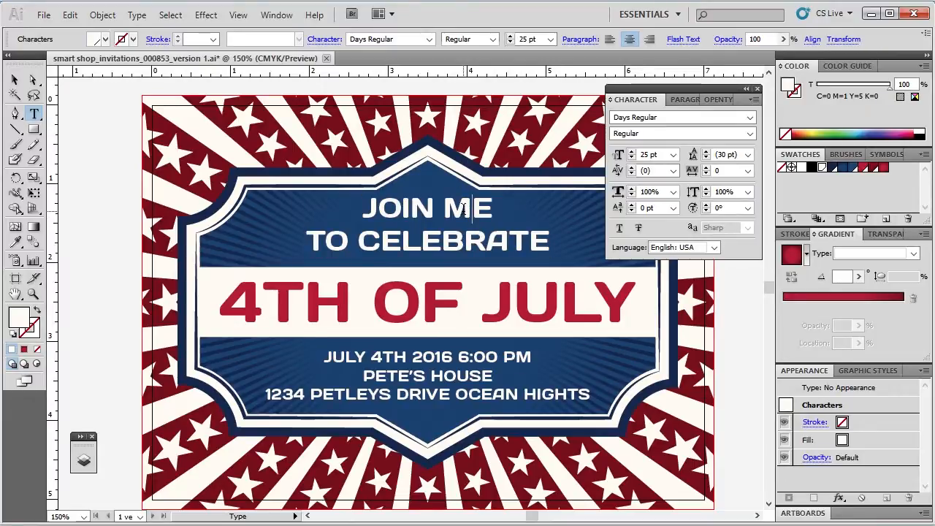
Change the font of the JOIN ME TO CELEBRATE text and the date-and-address text together to Trajan Pro
{"action": "left_click", "coordinate": [15, 79]}
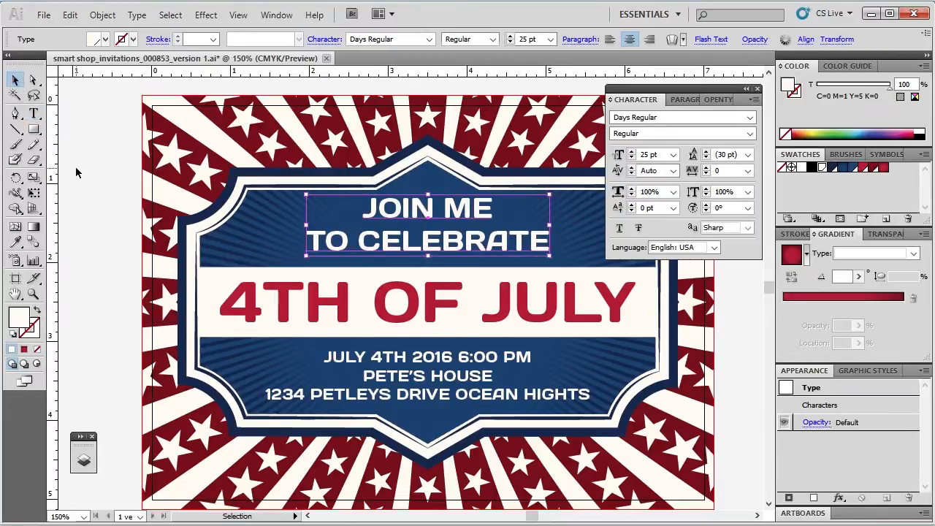
{"action": "left_click", "coordinate": [115, 227]}
{"action": "left_click", "coordinate": [438, 254]}
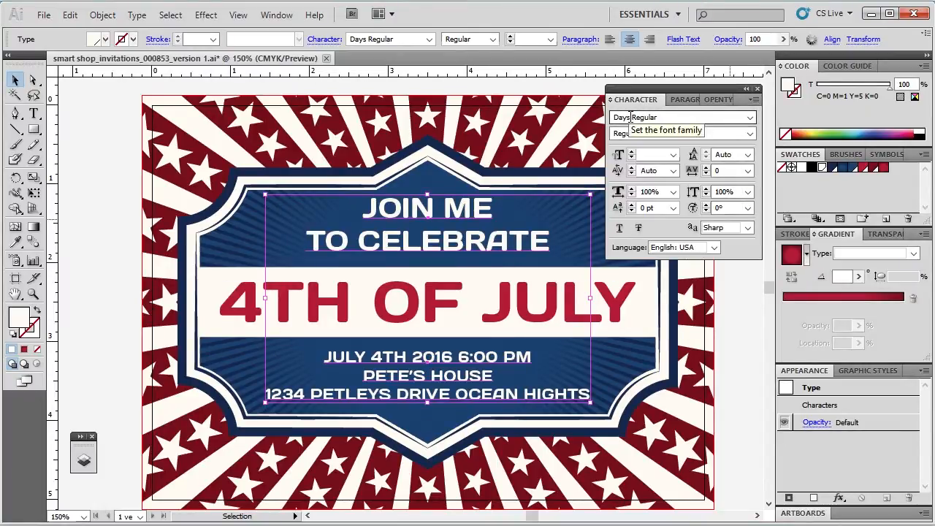
{"action": "left_click", "coordinate": [750, 117]}
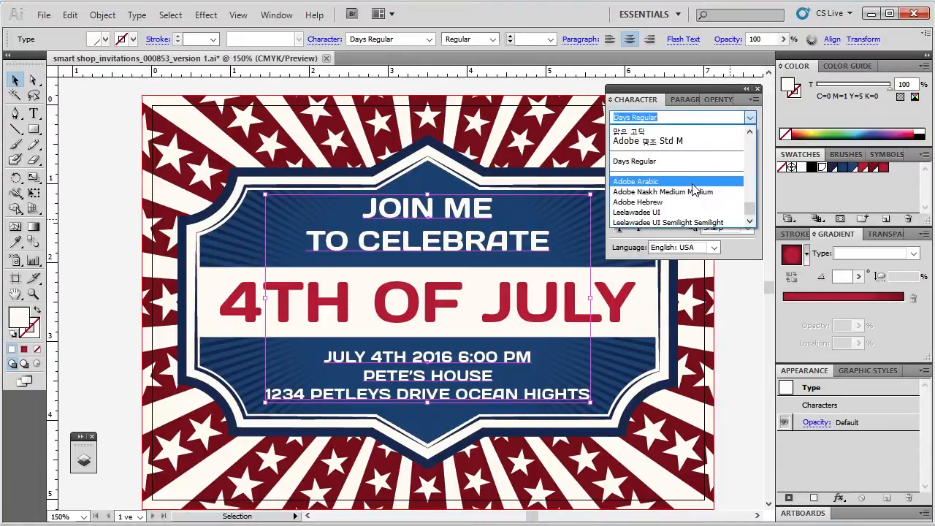
{"action": "scroll", "coordinate": [630, 210], "scroll_direction": "up", "scroll_amount": 10}
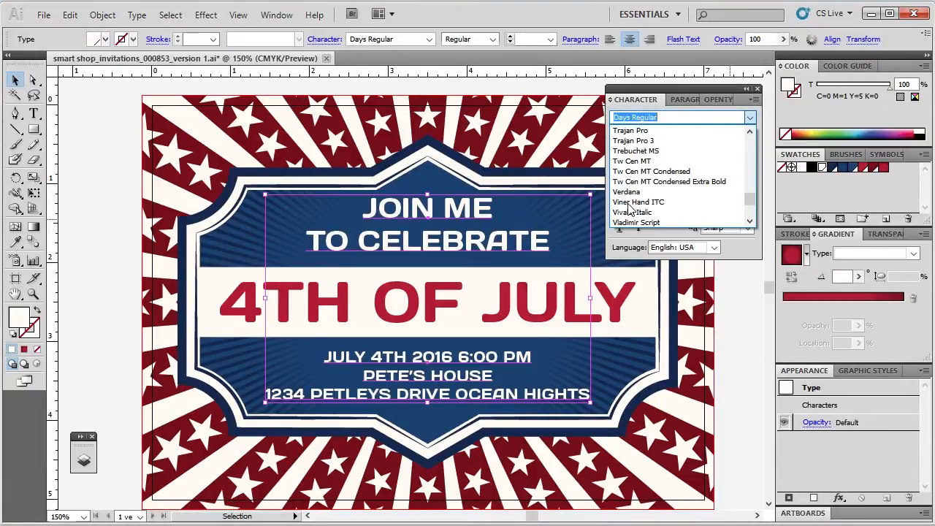
{"action": "scroll", "coordinate": [629, 210], "scroll_direction": "up", "scroll_amount": 6}
{"action": "scroll", "coordinate": [636, 153], "scroll_direction": "down", "scroll_amount": 4}
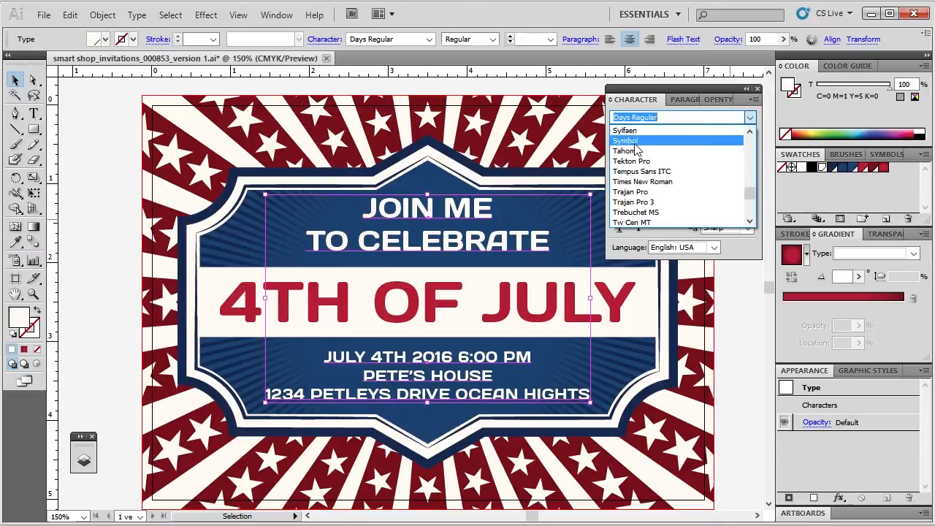
{"action": "left_click", "coordinate": [634, 192]}
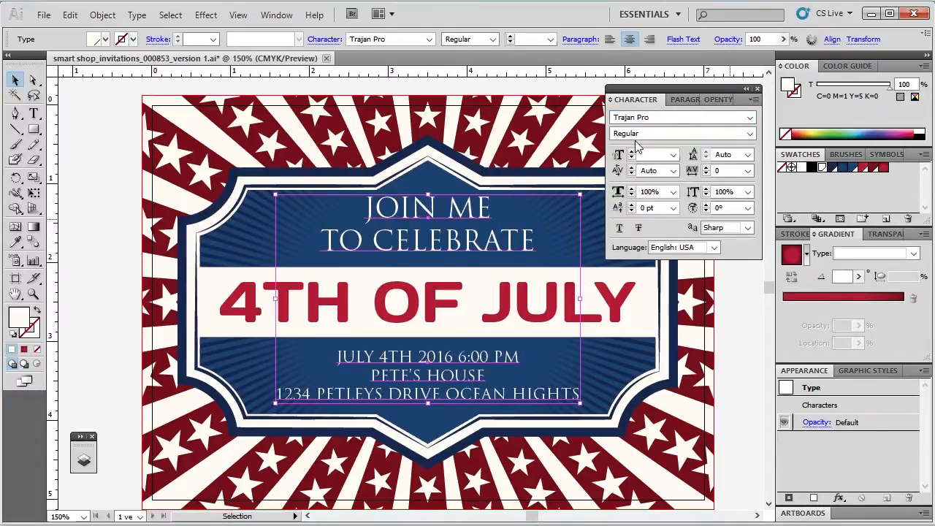
Make both Trajan Pro text blocks Bold and set only the JOIN ME TO CELEBRATE text to 26 pt with tracking 1
{"action": "left_click", "coordinate": [749, 134]}
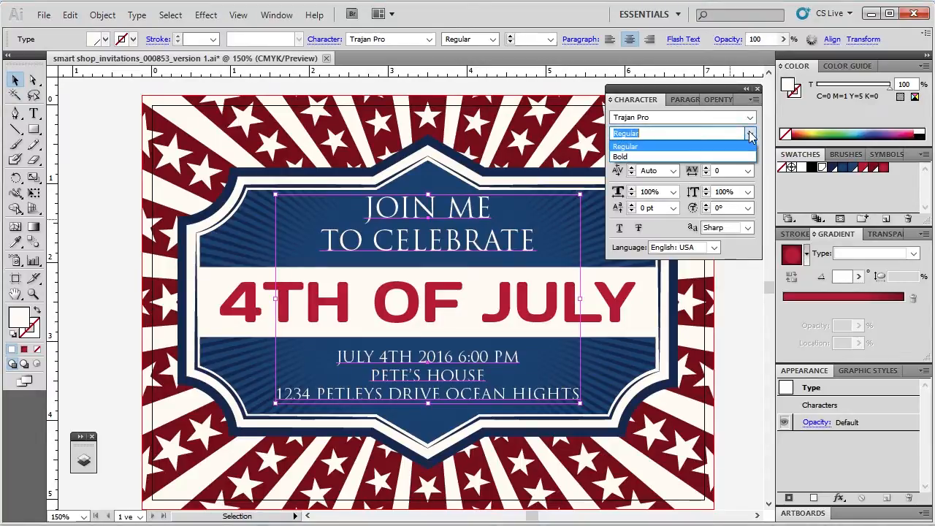
{"action": "left_click", "coordinate": [702, 155]}
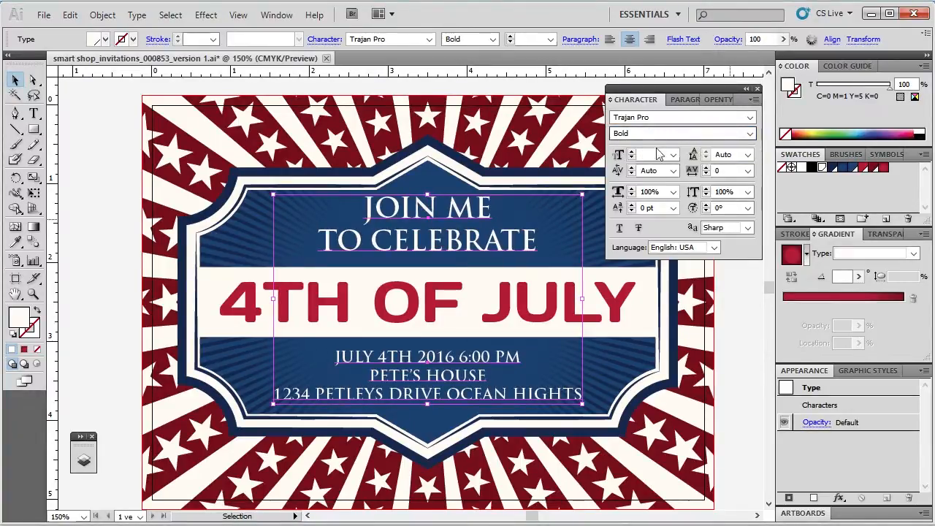
{"action": "left_click", "coordinate": [78, 199]}
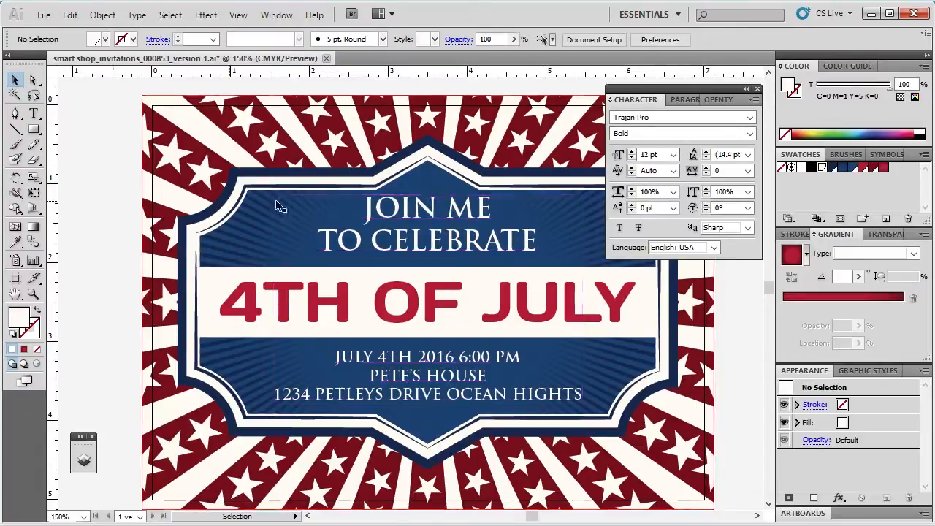
{"action": "left_click", "coordinate": [409, 219]}
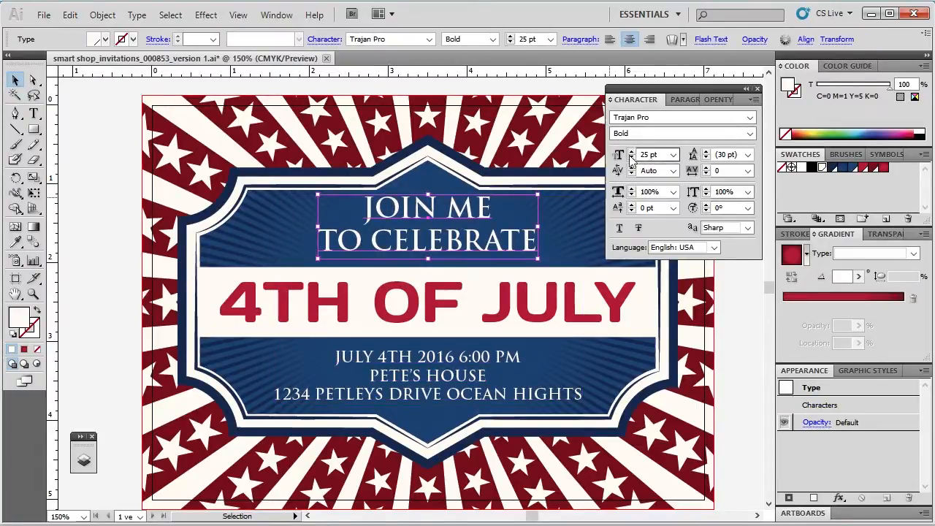
{"action": "left_click", "coordinate": [631, 152]}
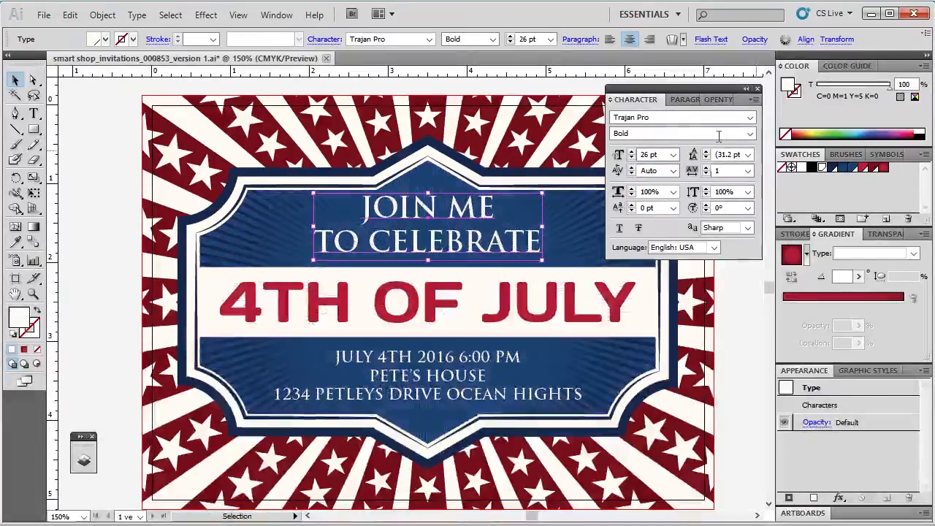
Collapse the floating Character panel group, move it beside the artwork's left edge and deselect the text
{"action": "left_click", "coordinate": [746, 88]}
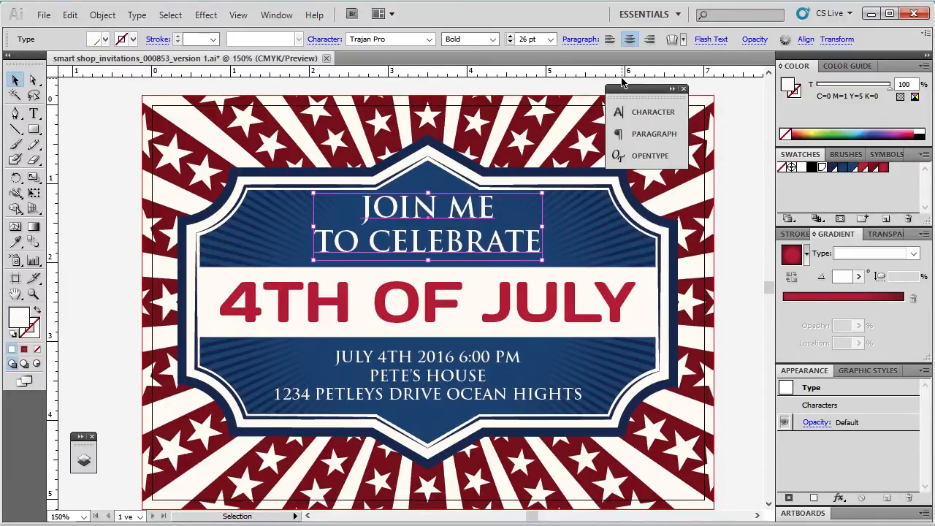
{"action": "left_click_drag", "start_coordinate": [621, 88], "coordinate": [88, 296]}
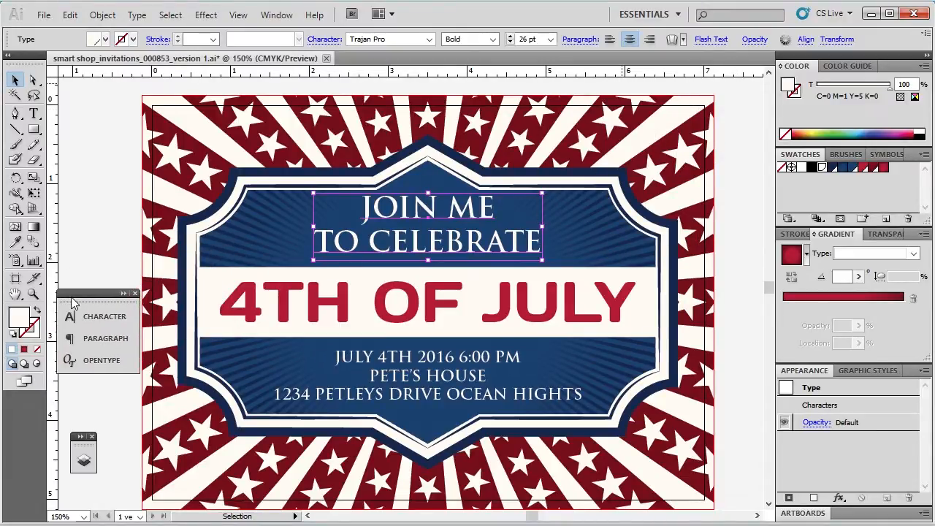
{"action": "left_click", "coordinate": [719, 219]}
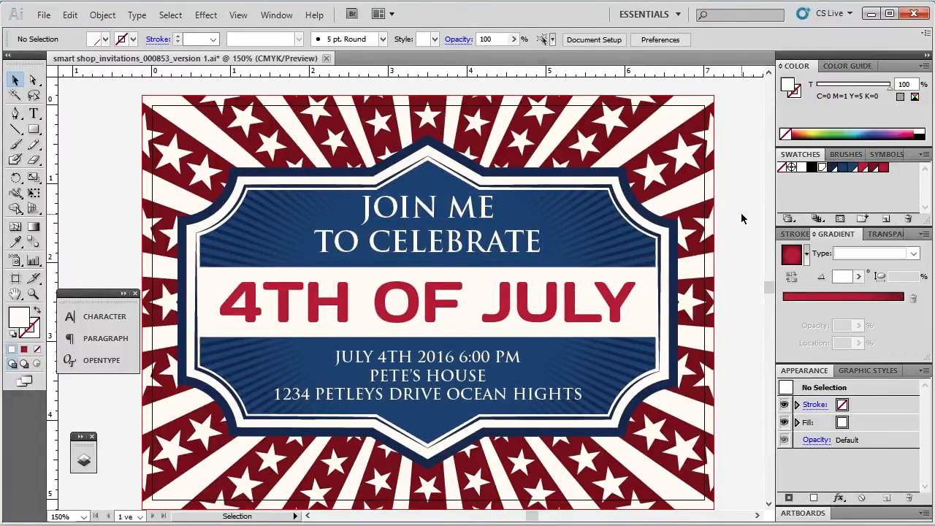
Check which swatch fills the JOIN ME TO CELEBRATE text, leaving nothing selected
{"action": "left_click", "coordinate": [471, 249]}
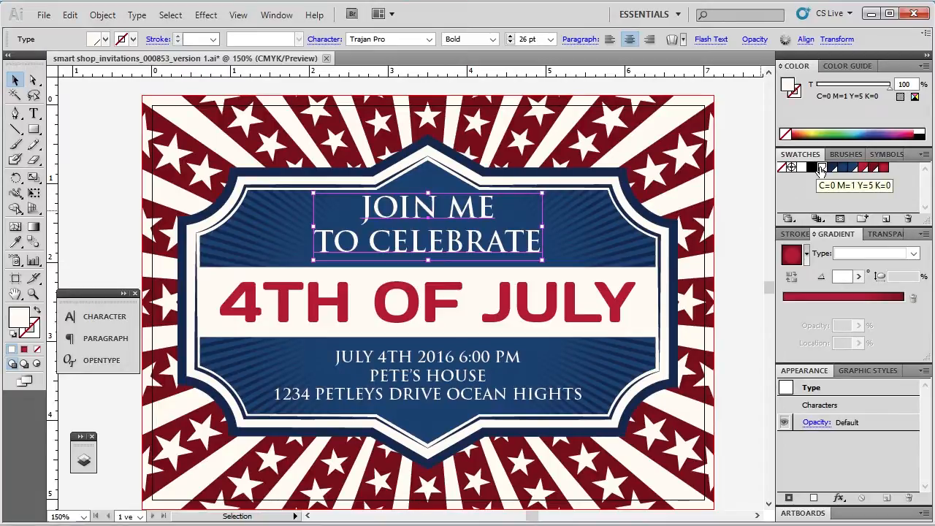
{"action": "left_click", "coordinate": [750, 179]}
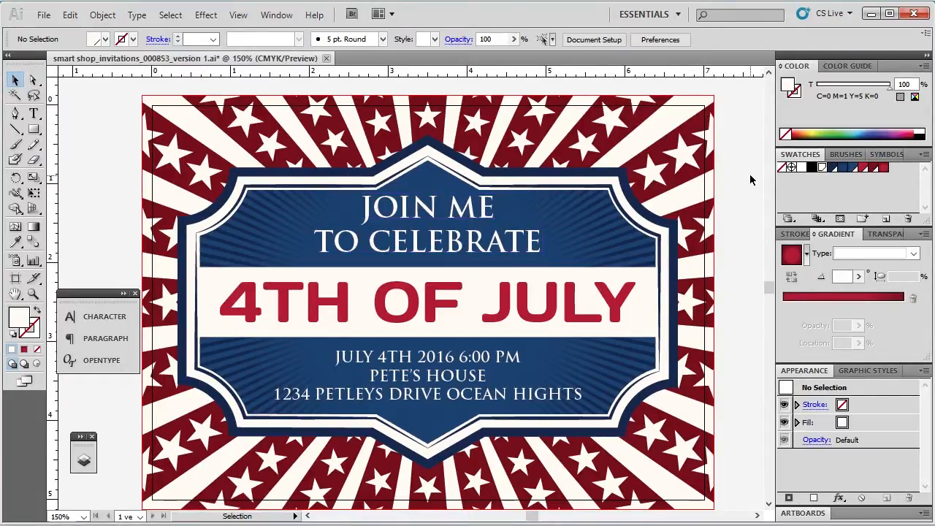